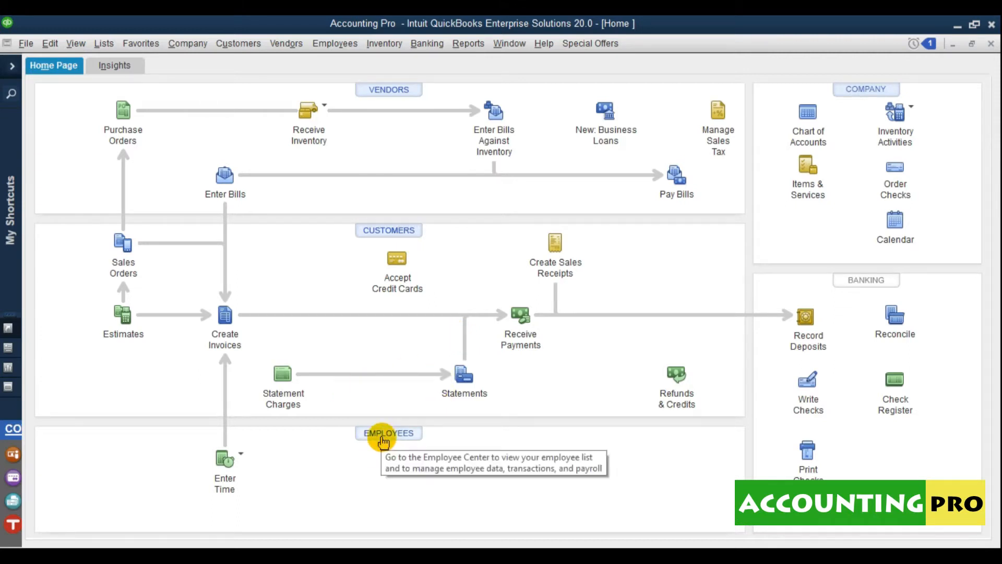
# - Open the Employee Center from the Employees menu
pyautogui.click(383, 442)
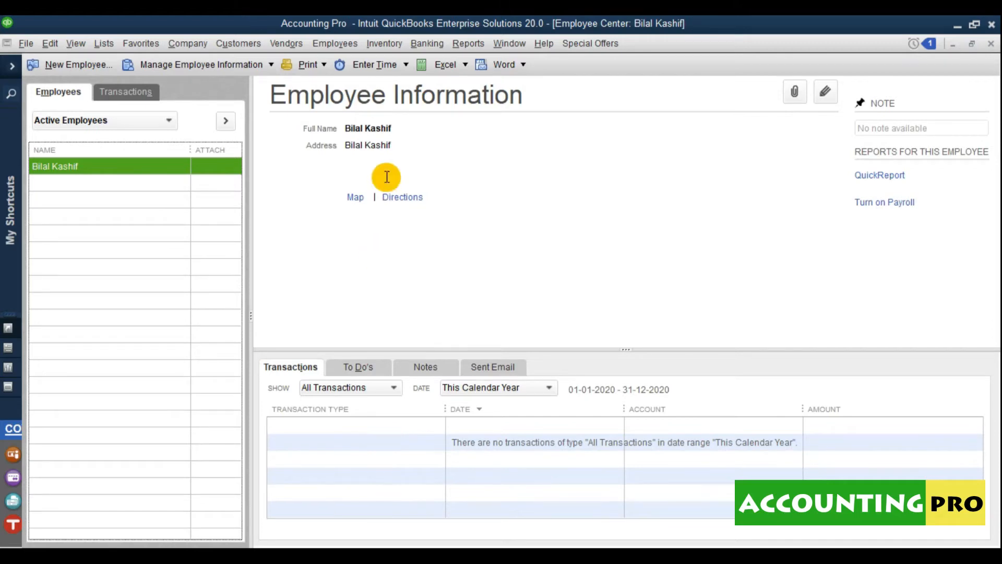
pyautogui.click(337, 46)
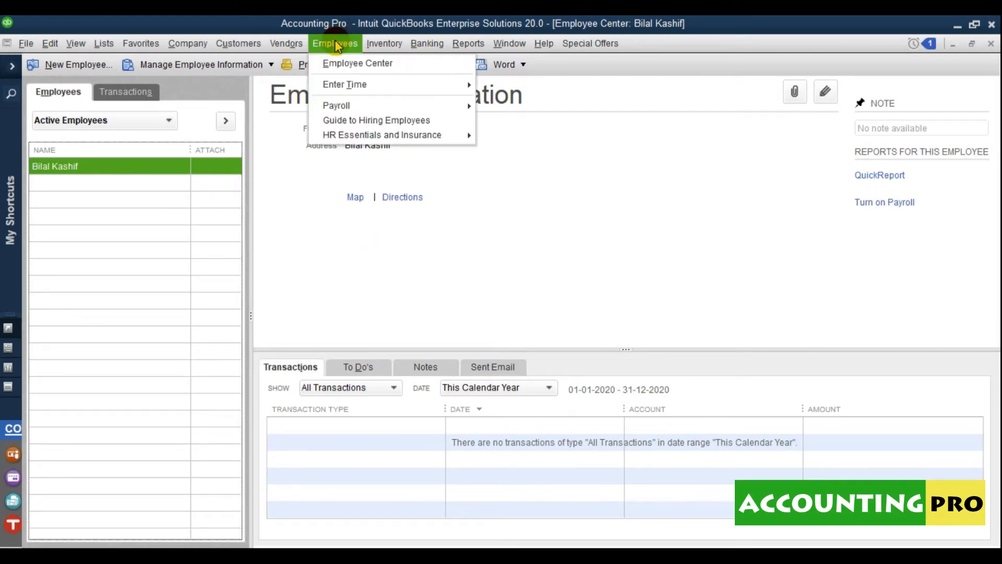
pyautogui.click(364, 68)
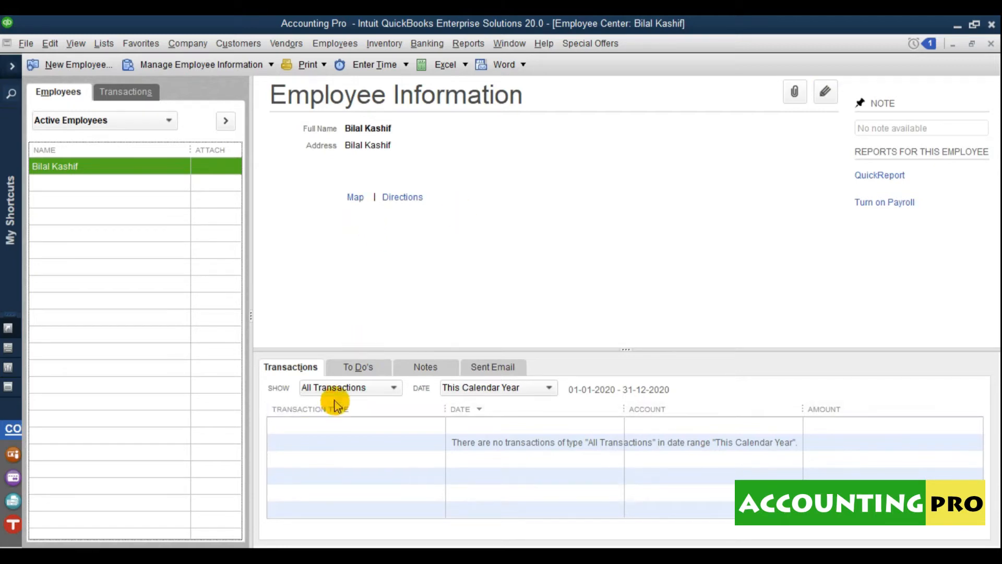
# - View the selected employee's To Do's, Notes and Sent Email tabs in turn
pyautogui.click(349, 372)
pyautogui.click(421, 376)
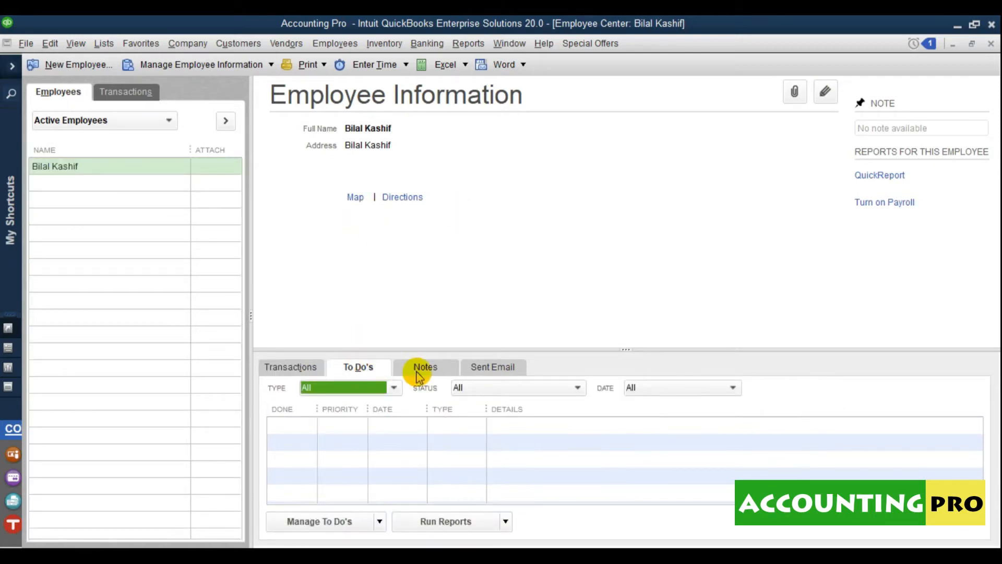
pyautogui.click(494, 368)
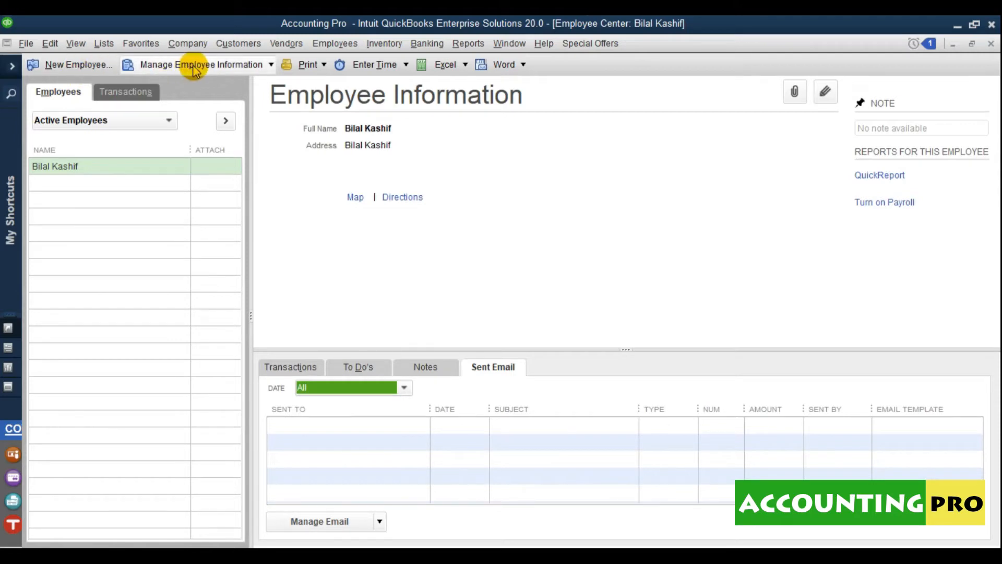
pyautogui.click(323, 66)
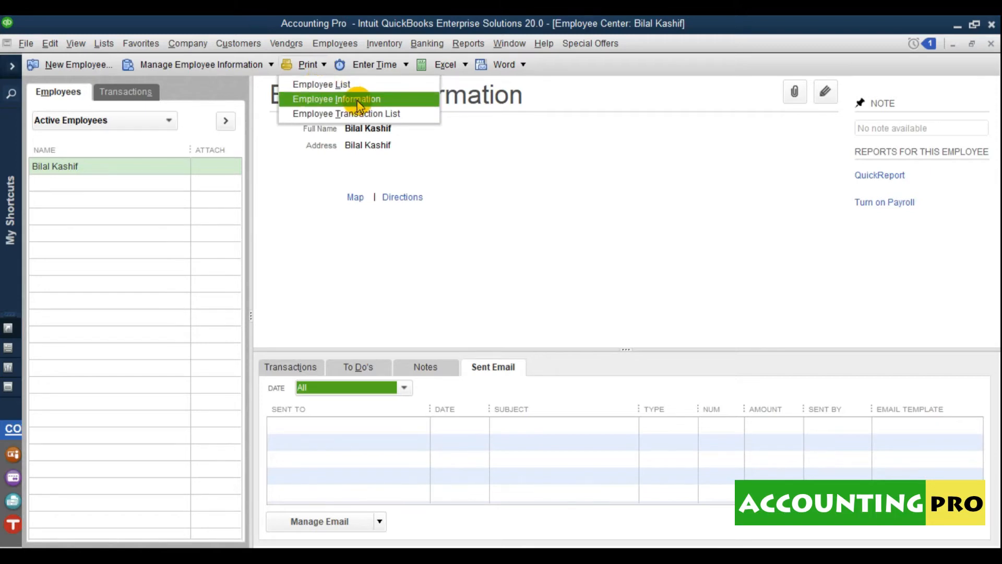
pyautogui.click(406, 65)
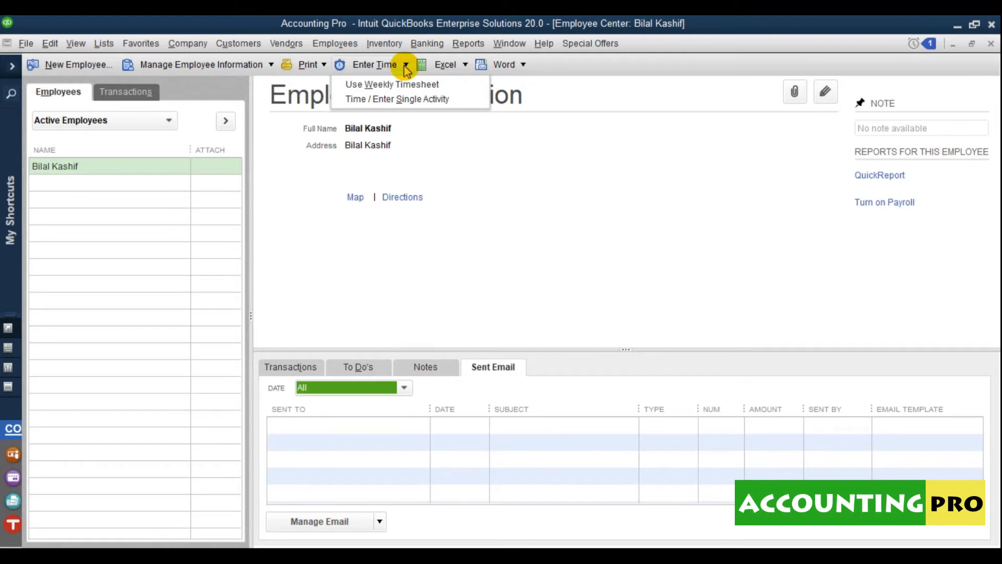
pyautogui.click(465, 65)
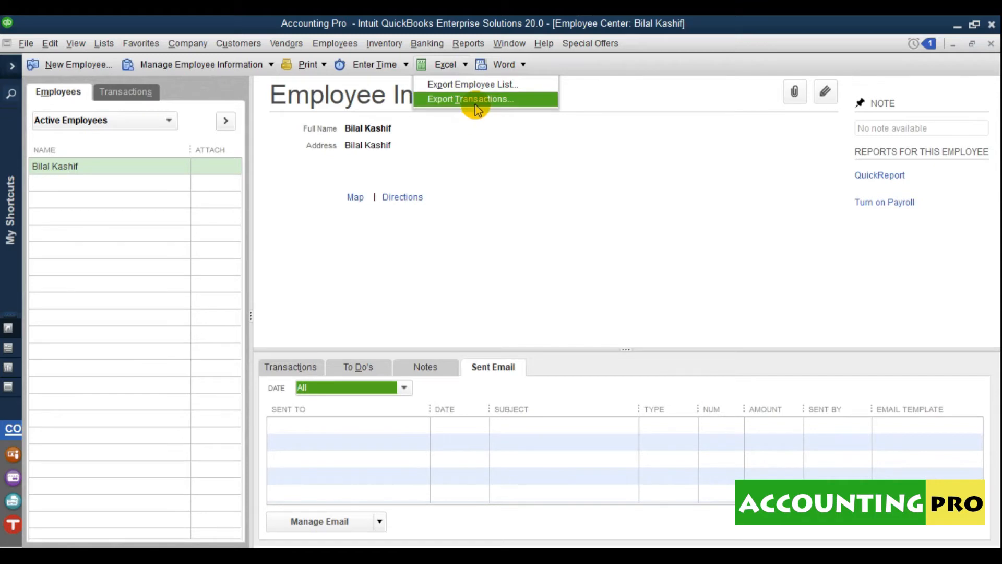
pyautogui.click(524, 65)
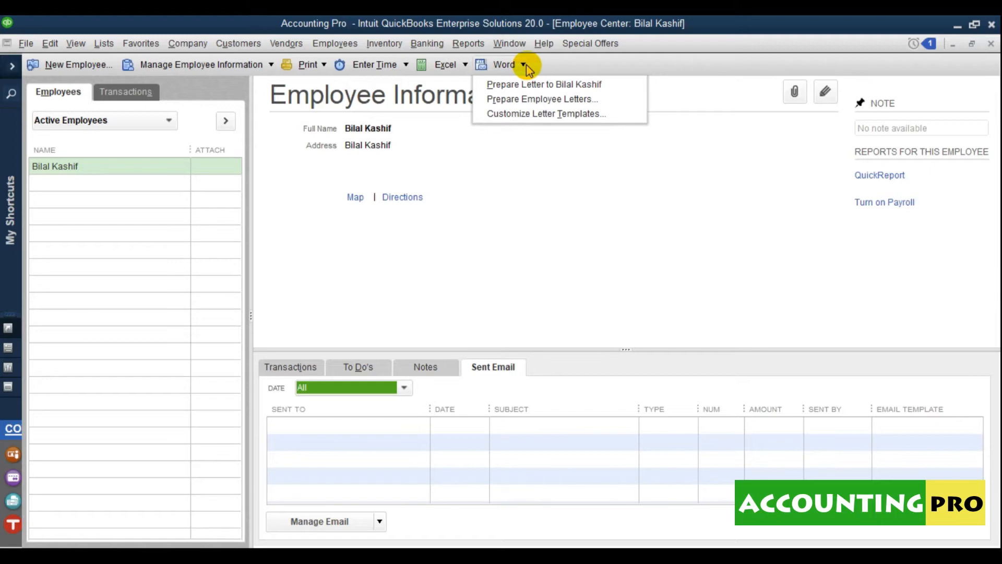
pyautogui.click(453, 254)
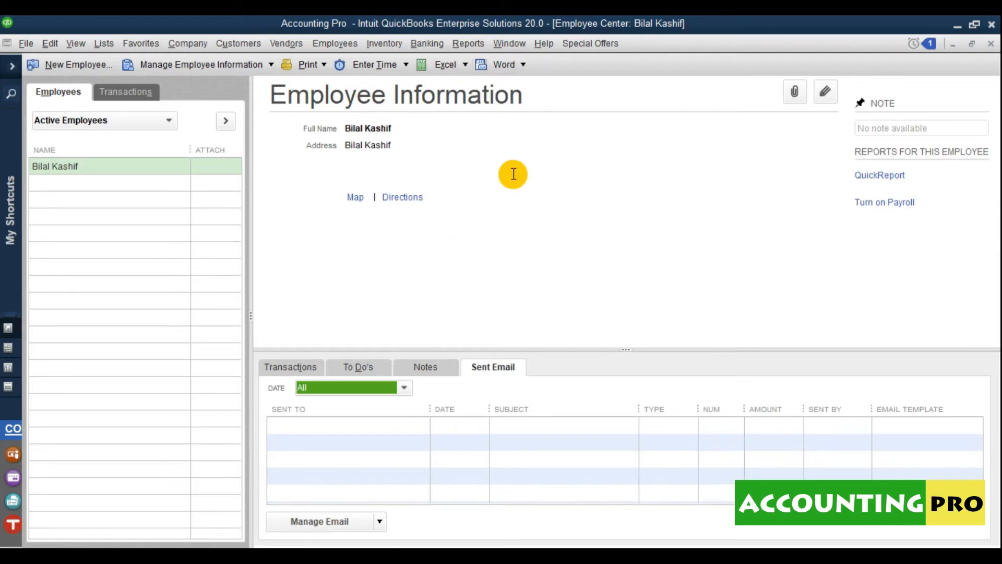
# - Start a new employee record with title Mr. and the employee's first and last name
pyautogui.click(75, 66)
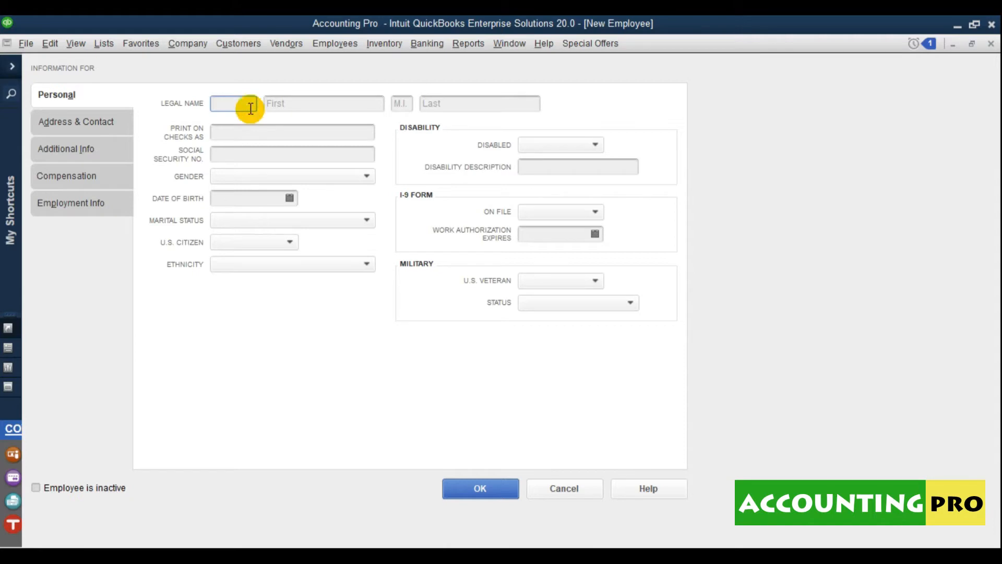
pyautogui.write('Mr.')
pyautogui.press('Tab')
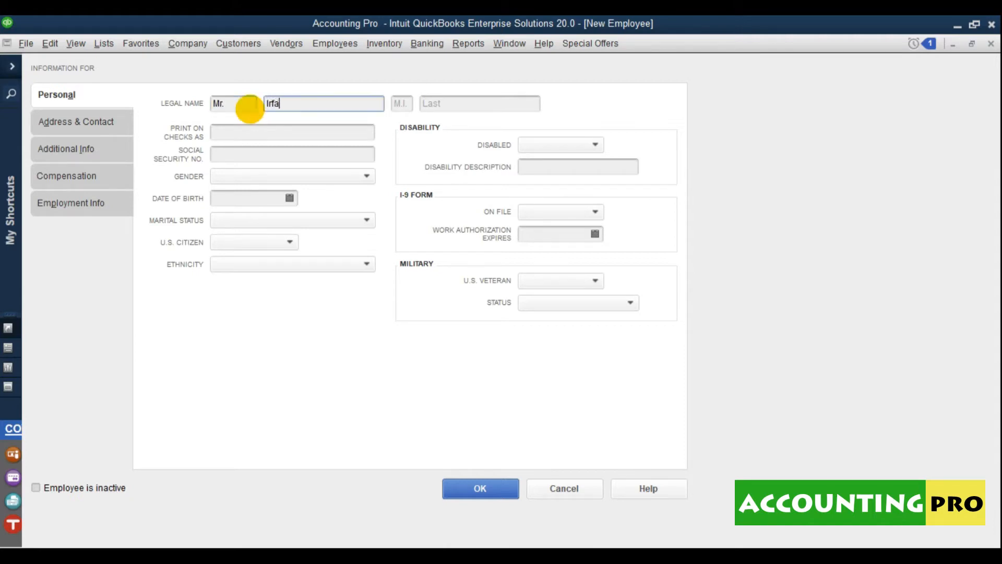
pyautogui.press('Tab')
pyautogui.press('Tab')
pyautogui.click(293, 132)
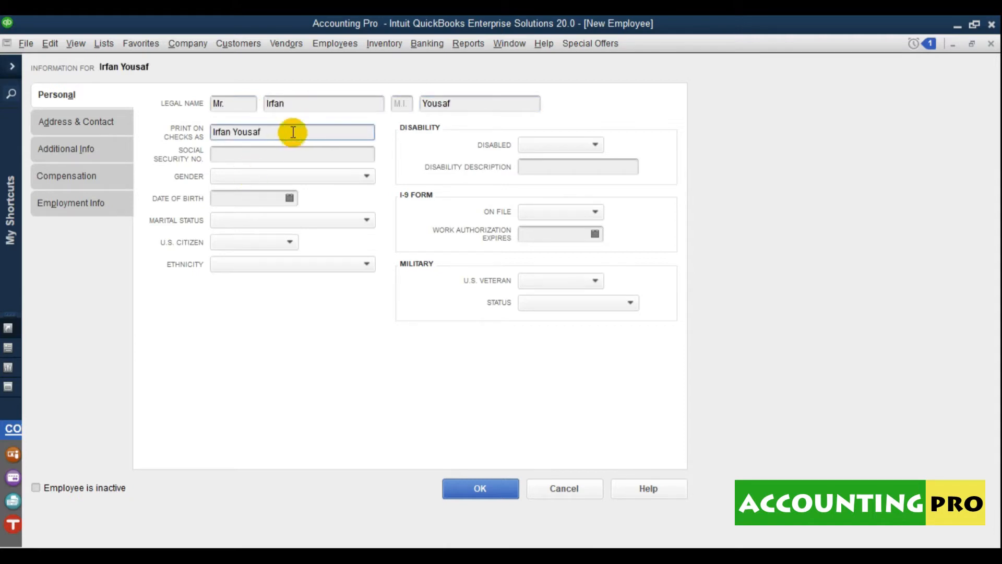
pyautogui.click(272, 149)
# - Set gender Male and U.S. Citizen No, leave marital status blank, and set ethnicity Asian
pyautogui.click(269, 176)
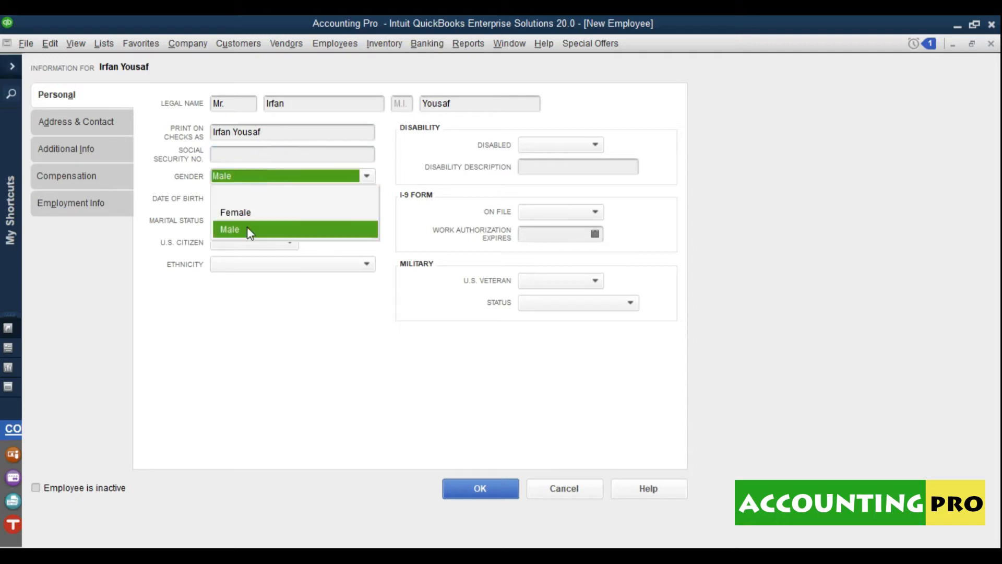
pyautogui.click(251, 228)
pyautogui.click(258, 221)
pyautogui.click(258, 223)
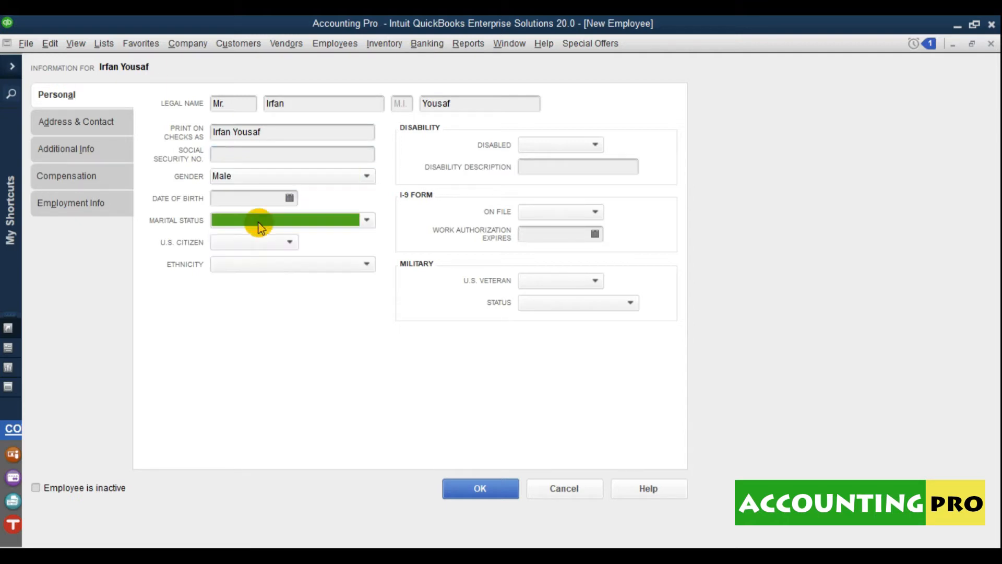
pyautogui.click(248, 243)
pyautogui.click(245, 292)
pyautogui.click(282, 264)
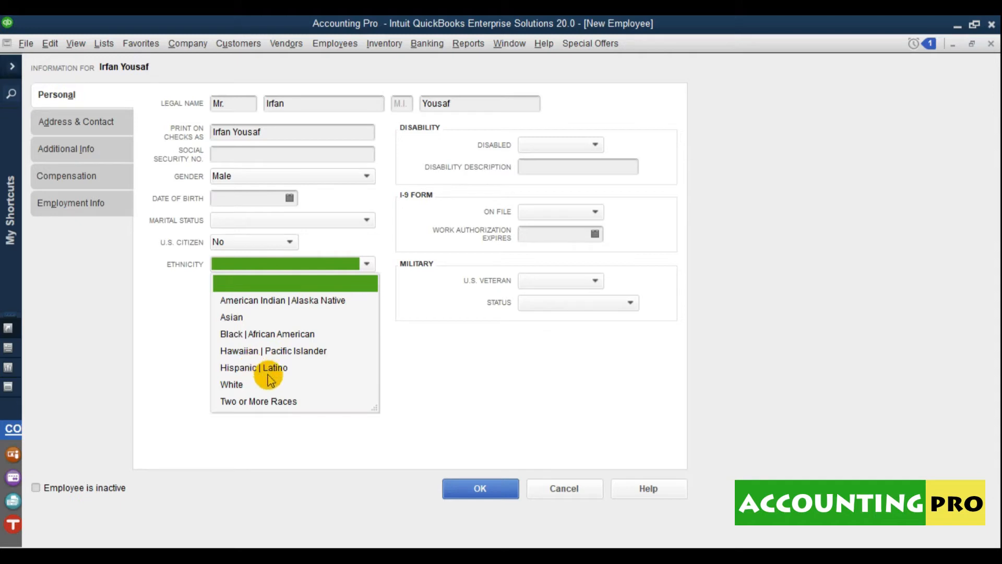
pyautogui.click(223, 267)
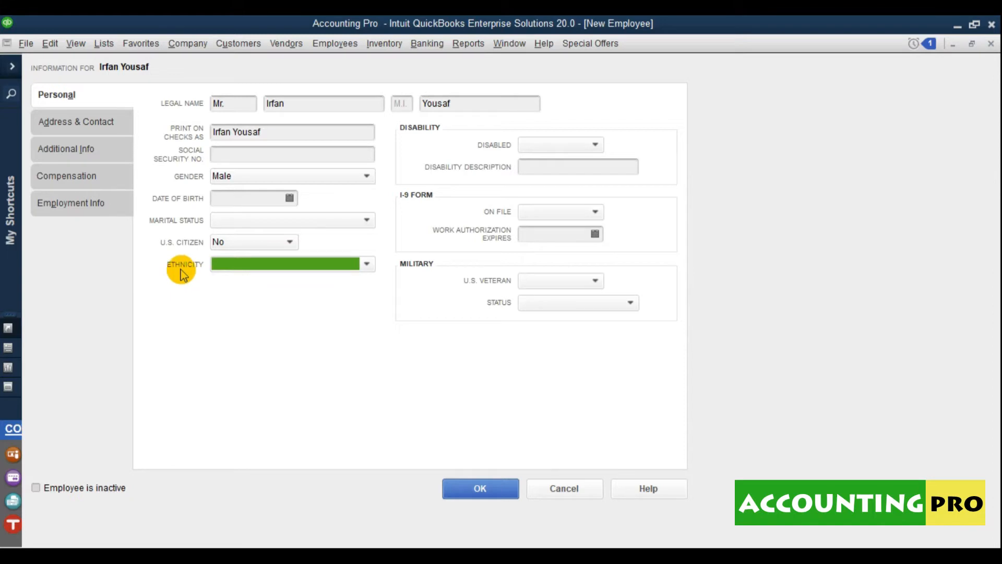
pyautogui.click(270, 265)
pyautogui.click(235, 315)
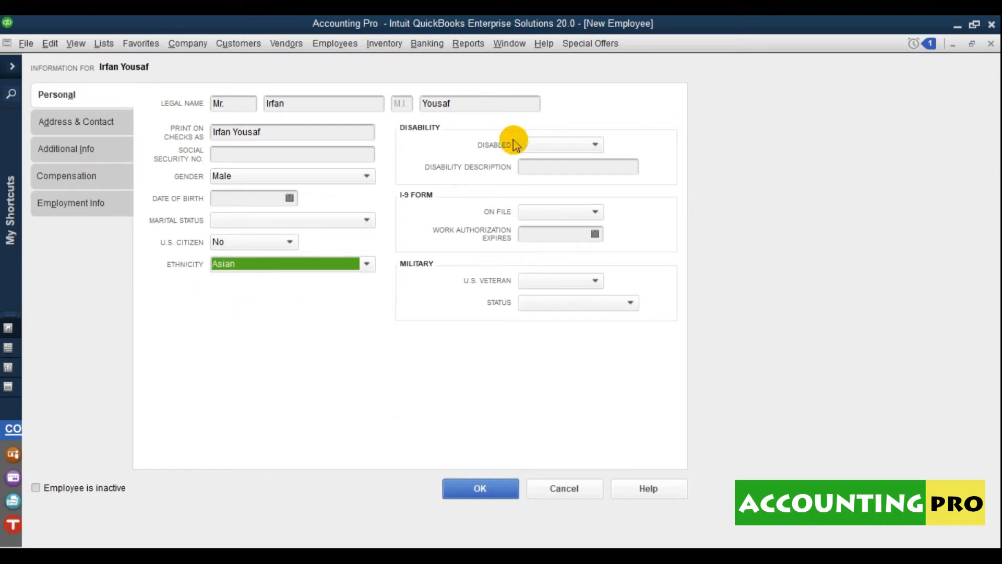
# - Set Disabled to No, leave I-9 on file blank, and show Address & Contact
pyautogui.click(543, 145)
pyautogui.click(535, 197)
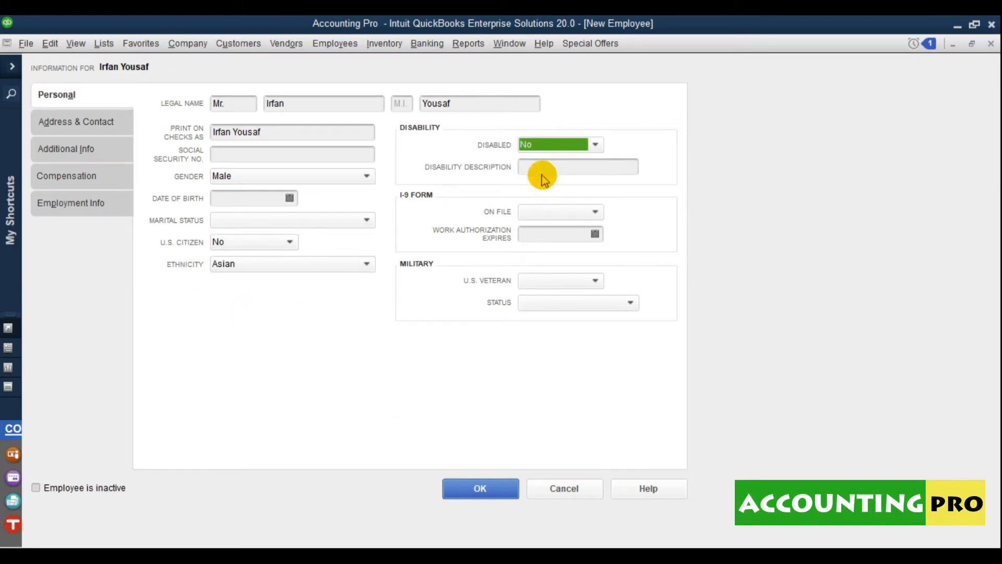
pyautogui.click(582, 166)
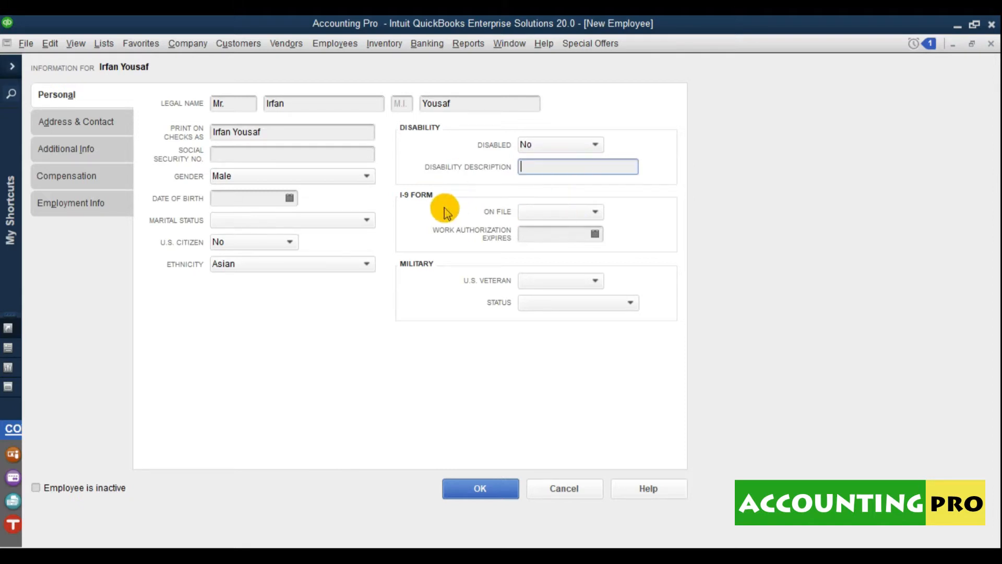
pyautogui.click(540, 211)
pyautogui.click(540, 210)
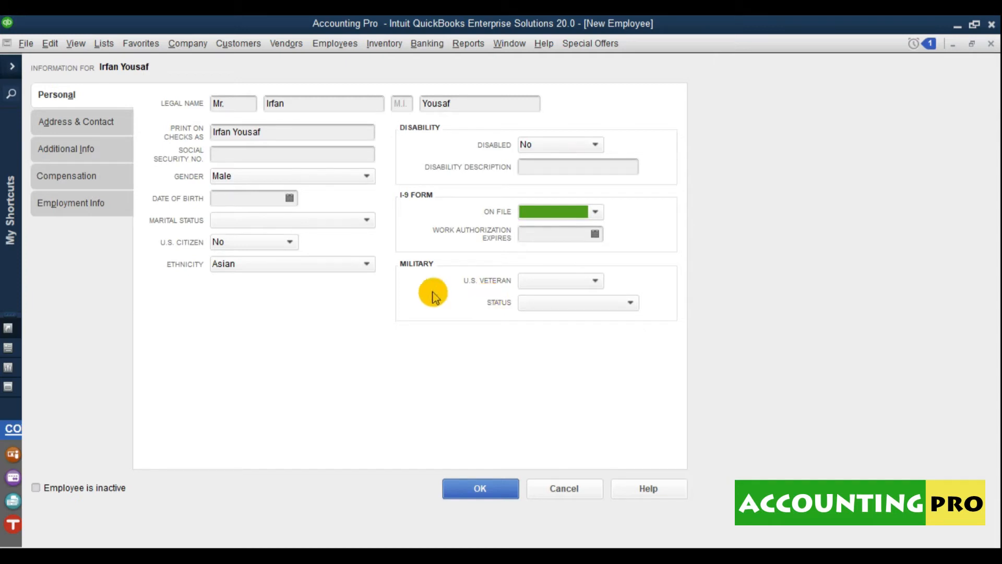
pyautogui.click(63, 123)
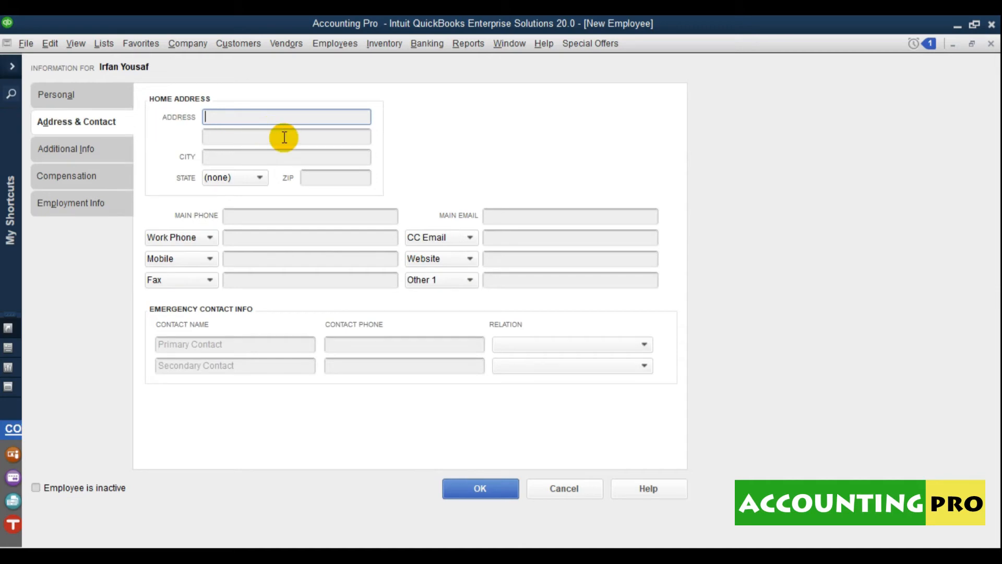
# - Enter the employee's city and the two home address lines
pyautogui.click(274, 155)
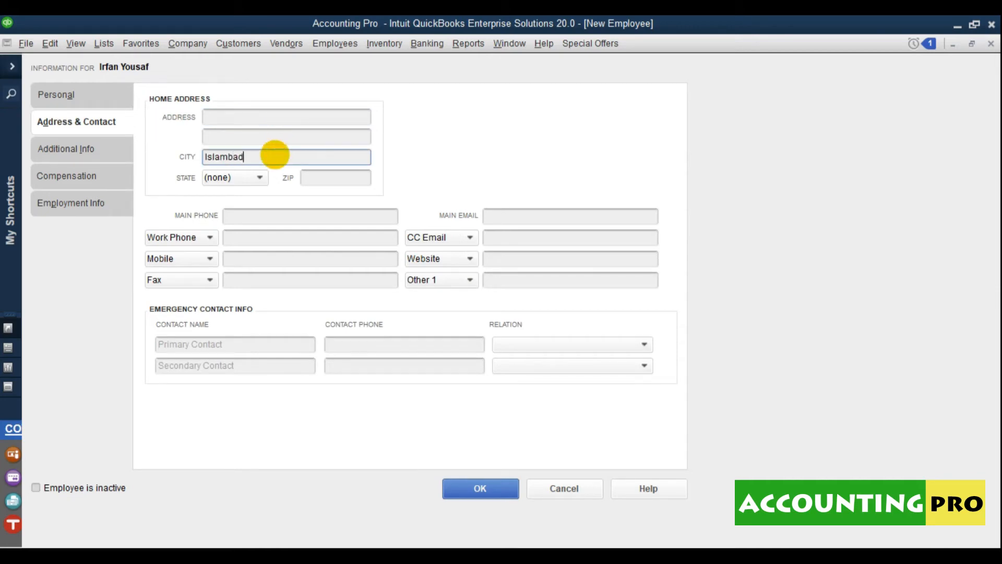
pyautogui.click(257, 118)
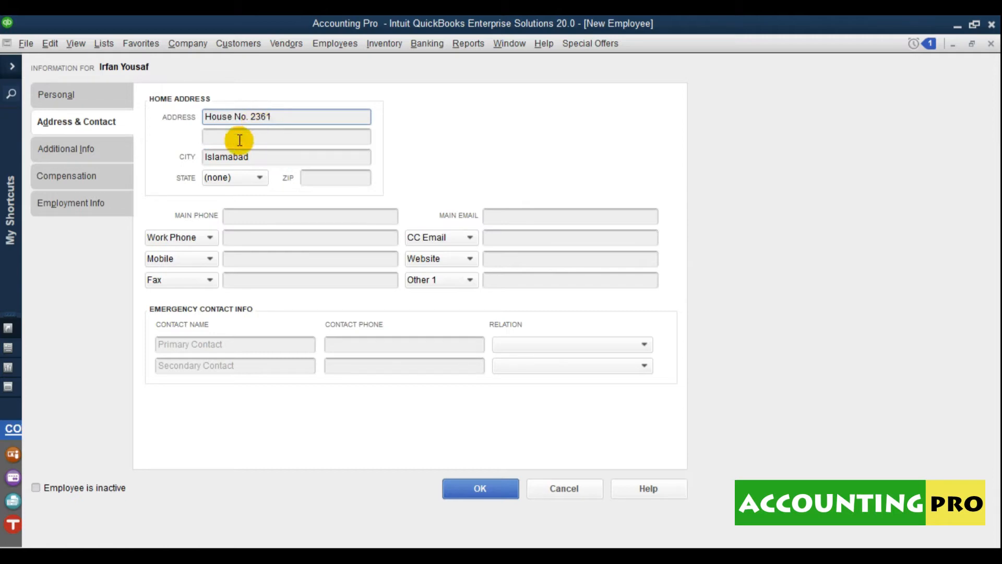
pyautogui.click(274, 134)
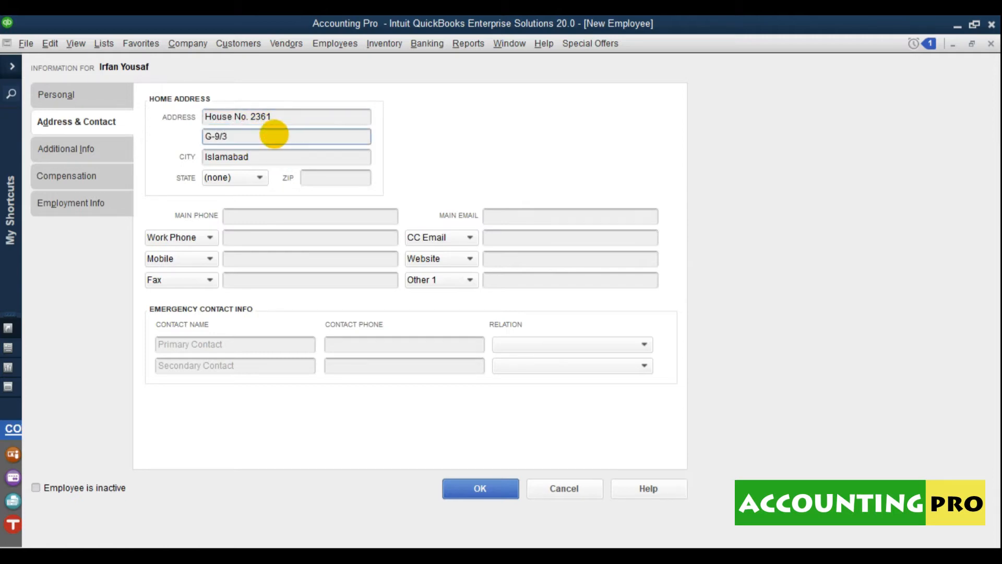
# - Leave phone, email, Other 1 and emergency contact fields blank, then show Additional Info
pyautogui.click(249, 241)
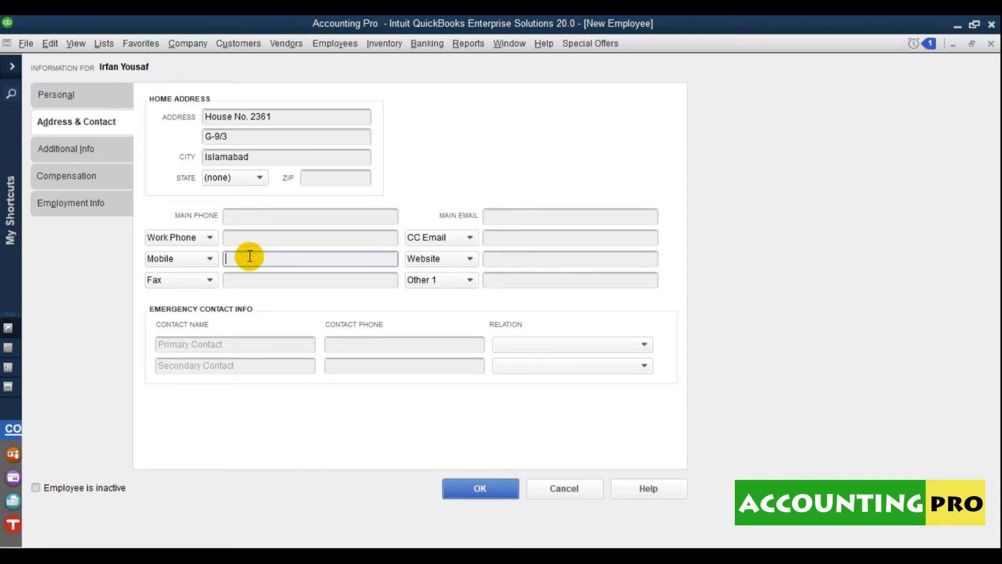
pyautogui.click(526, 238)
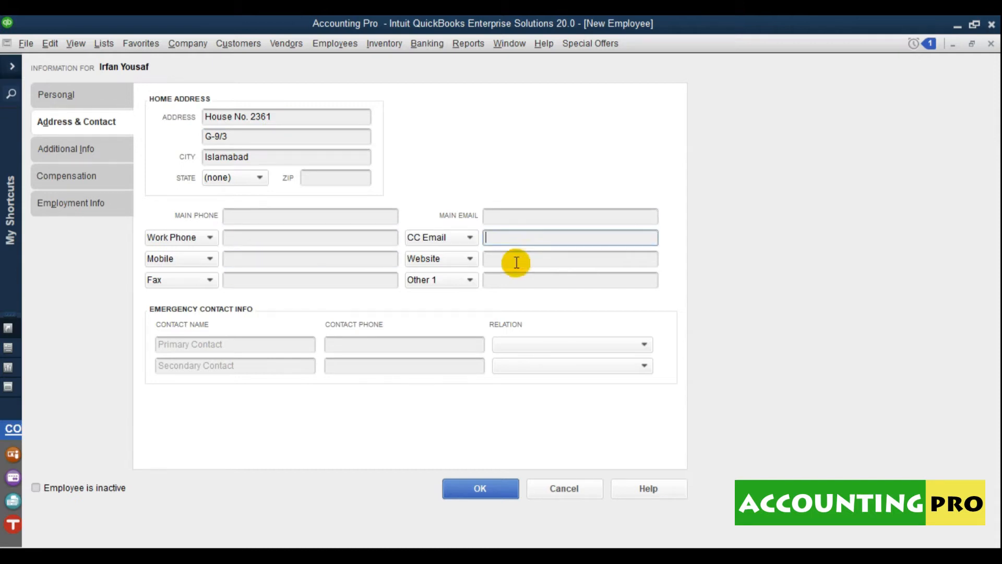
pyautogui.click(471, 280)
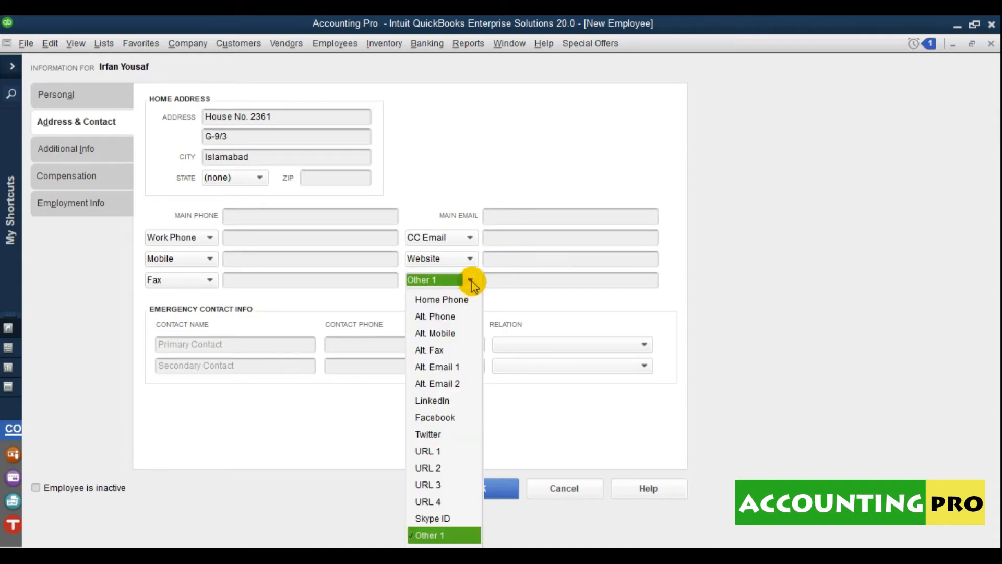
pyautogui.click(513, 289)
pyautogui.click(517, 283)
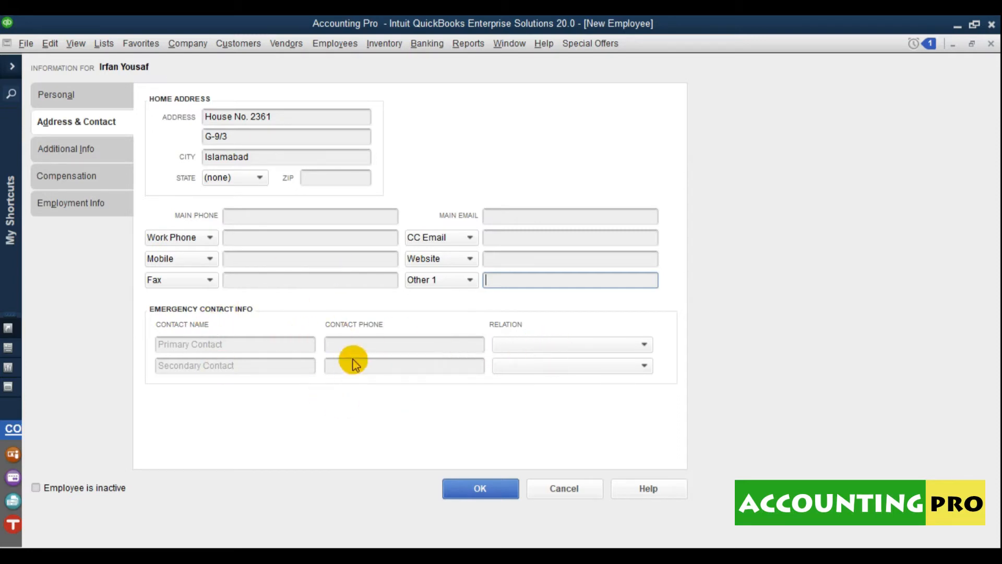
pyautogui.click(273, 347)
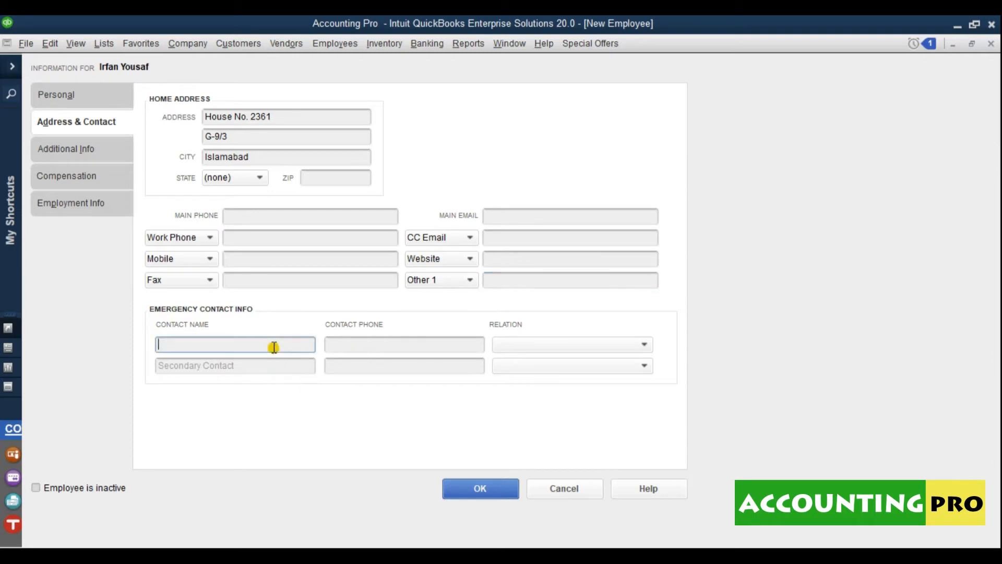
pyautogui.click(405, 343)
pyautogui.click(592, 346)
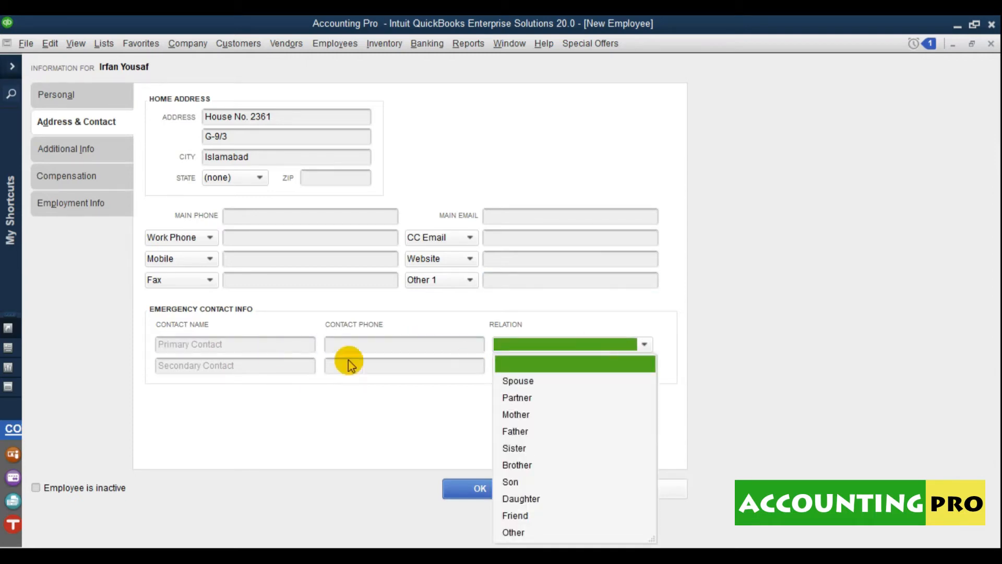
pyautogui.click(292, 364)
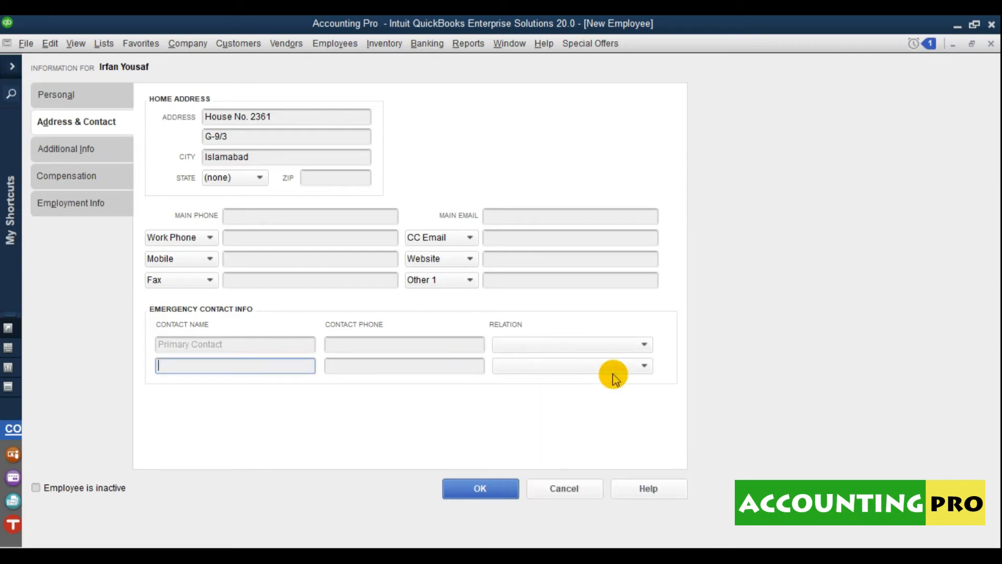
pyautogui.click(70, 151)
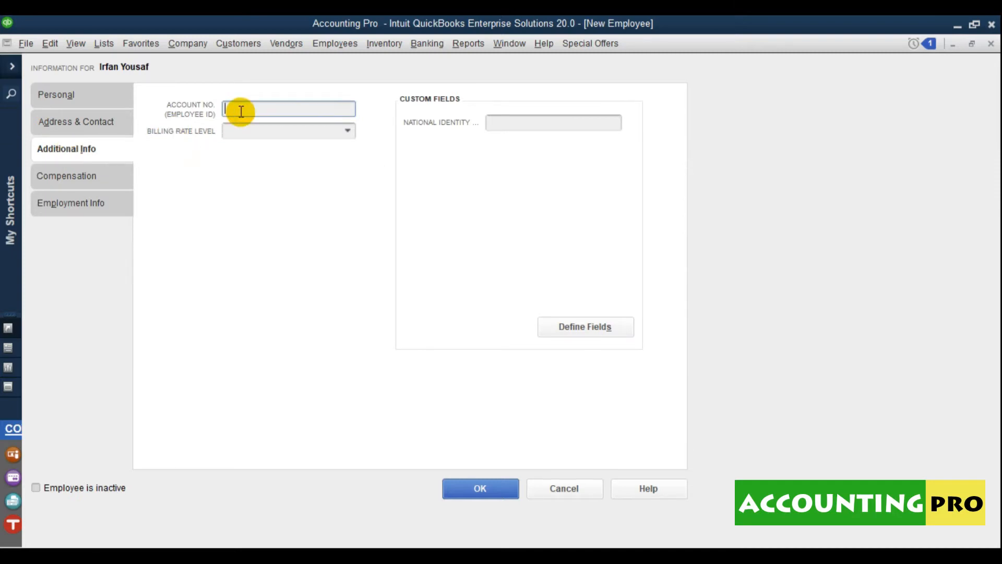
pyautogui.click(274, 133)
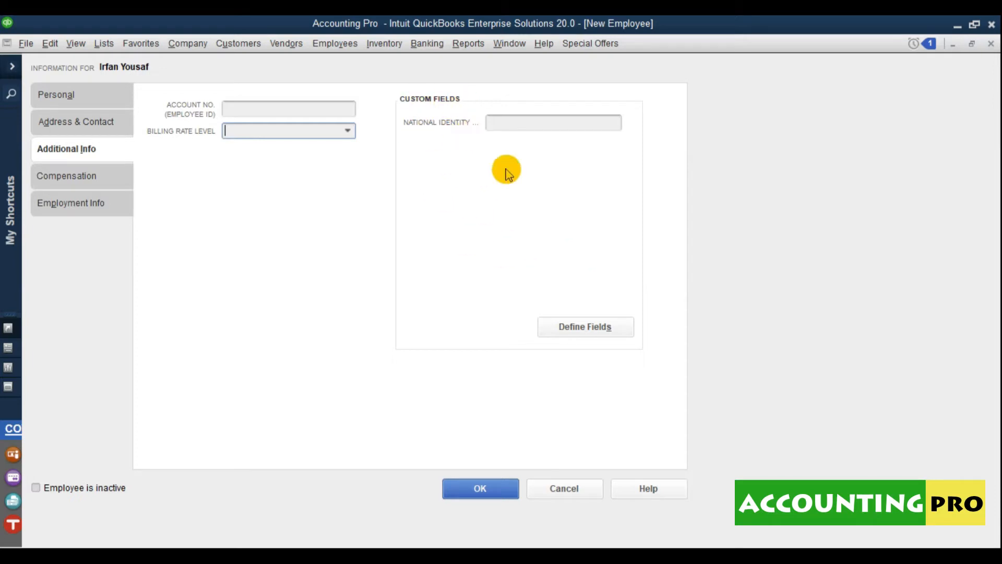
# - Enable the National Identity Card Number custom field and enter the employee's ID card number
pyautogui.click(600, 333)
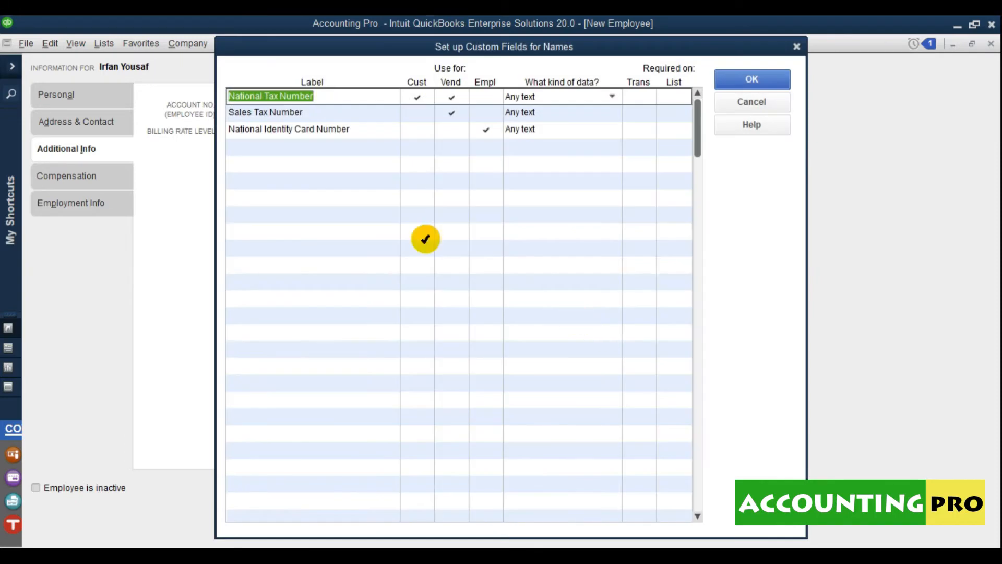
pyautogui.click(230, 144)
pyautogui.click(360, 131)
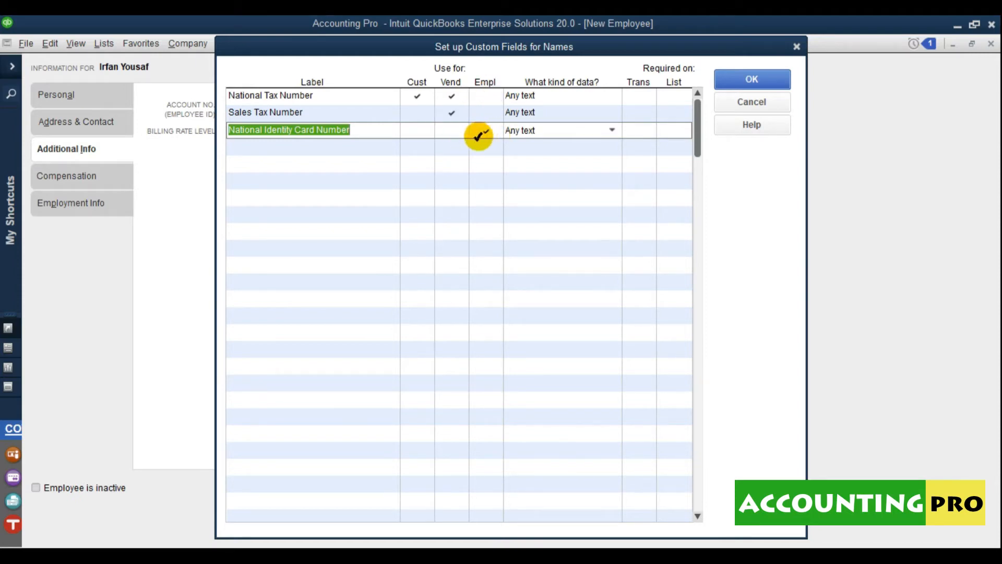
pyautogui.click(741, 89)
pyautogui.click(527, 123)
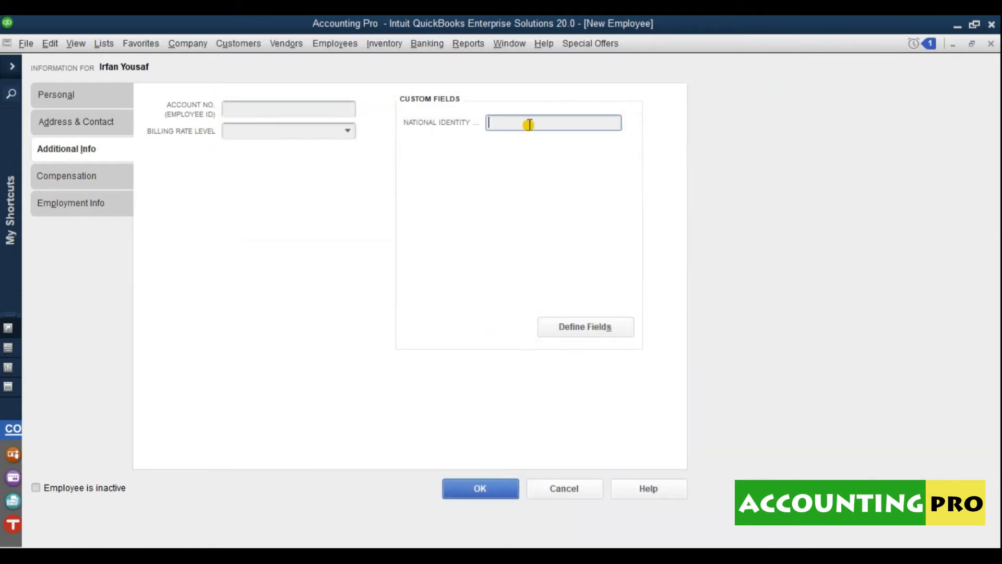
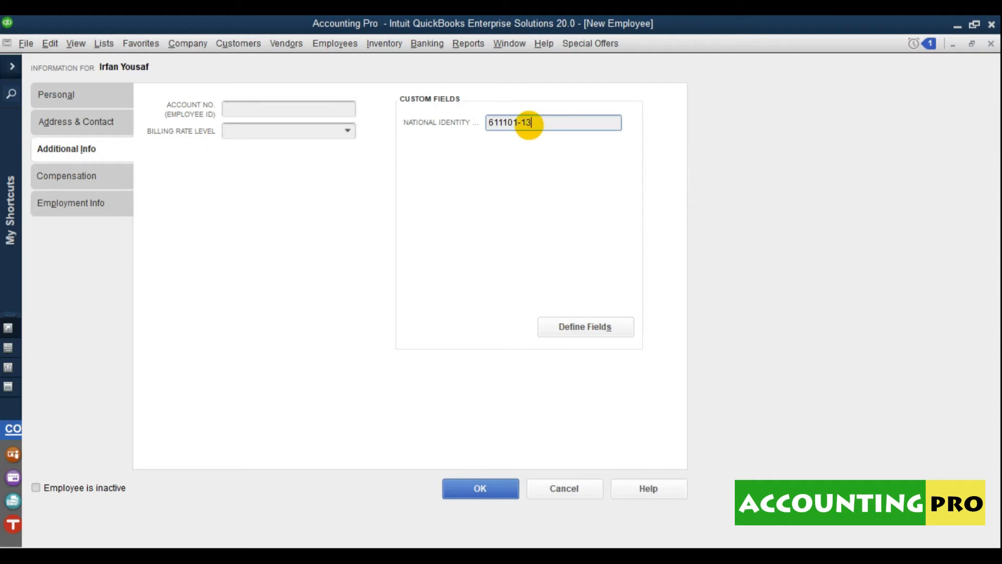
# - Switch the New Employee window to the Compensation page
pyautogui.click(76, 183)
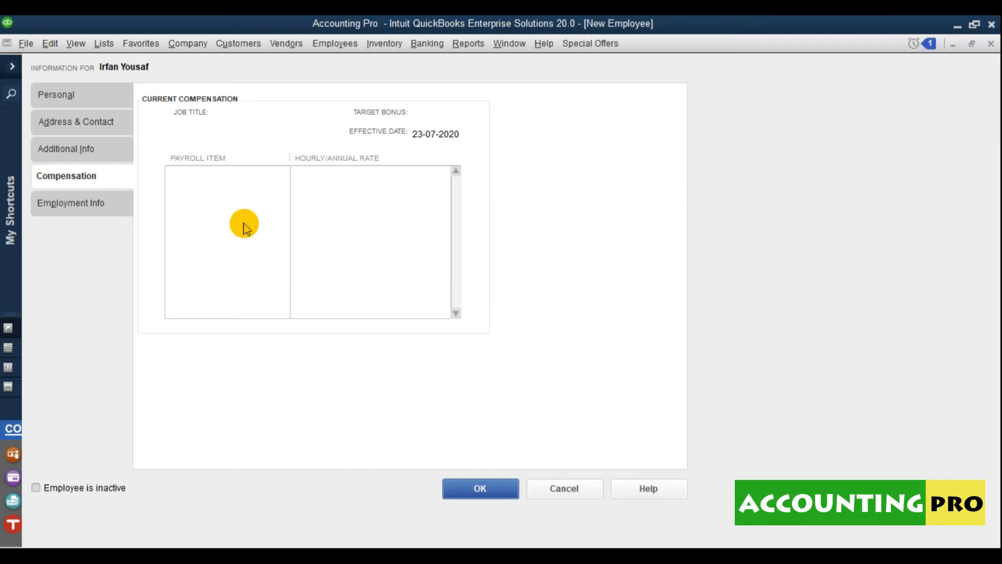
# - Set employment type Officer, Full-time, Seasonal No, Non-Exempt and Key Employee Yes
pyautogui.click(115, 207)
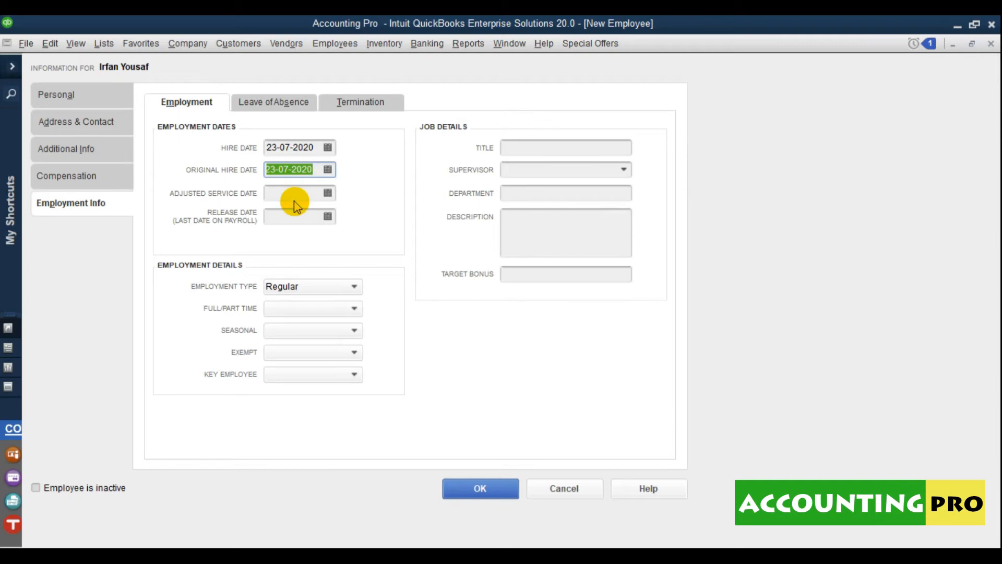
pyautogui.click(290, 217)
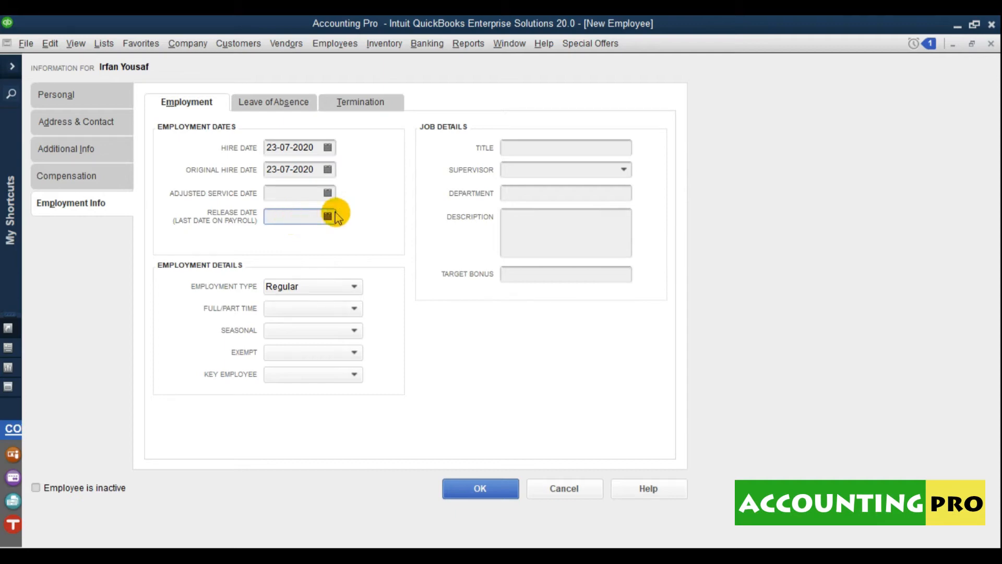
pyautogui.click(303, 287)
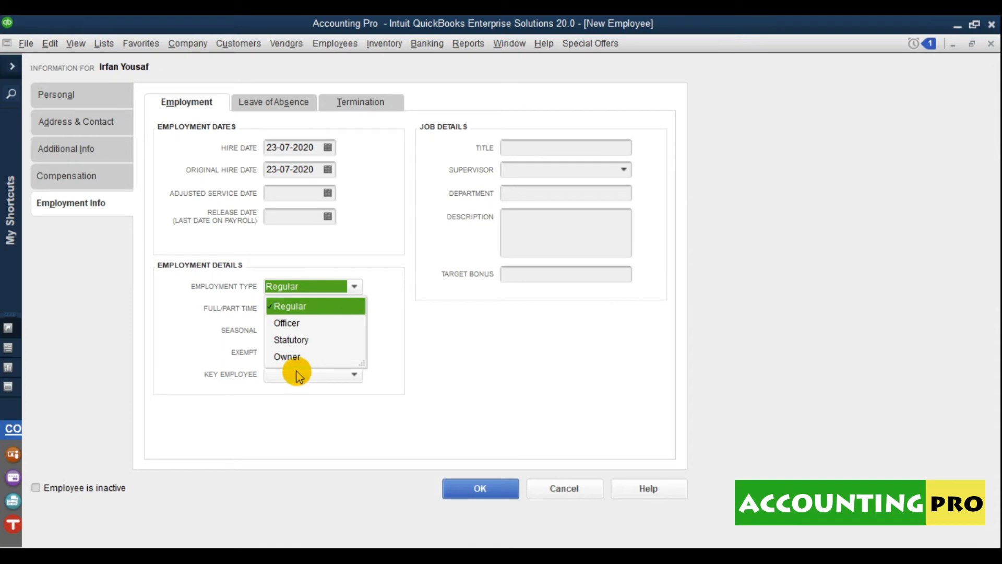
pyautogui.click(301, 326)
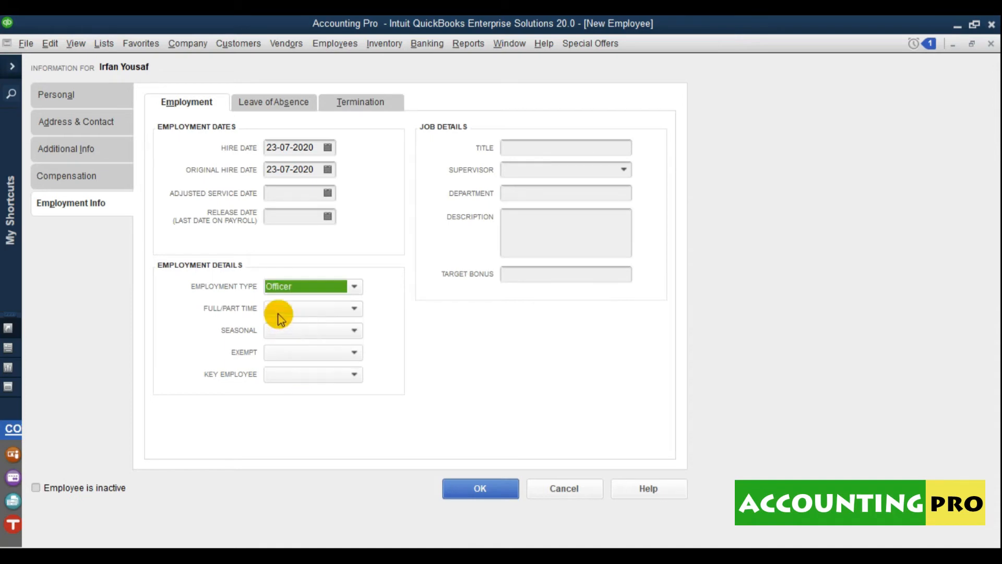
pyautogui.click(295, 309)
pyautogui.click(292, 345)
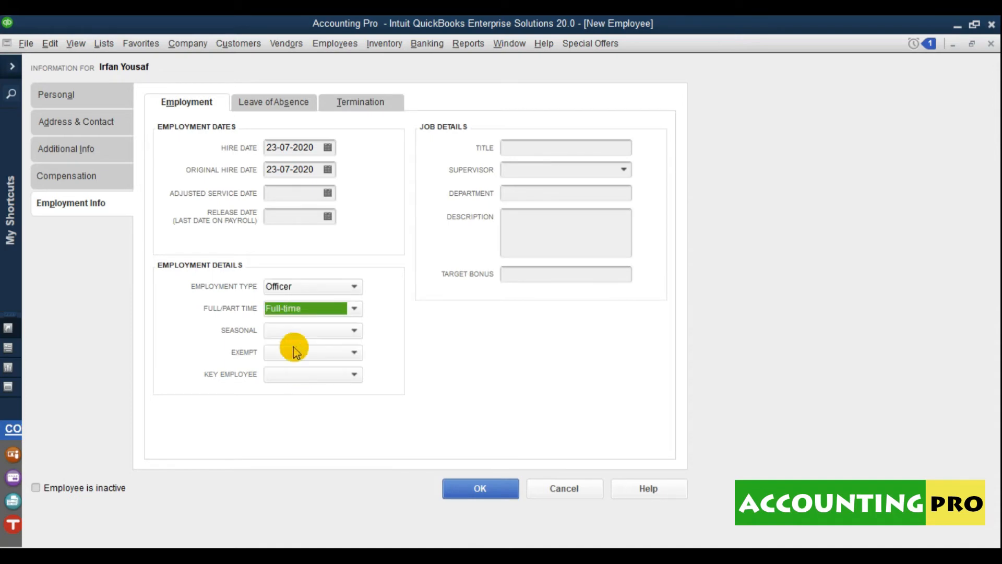
pyautogui.click(302, 331)
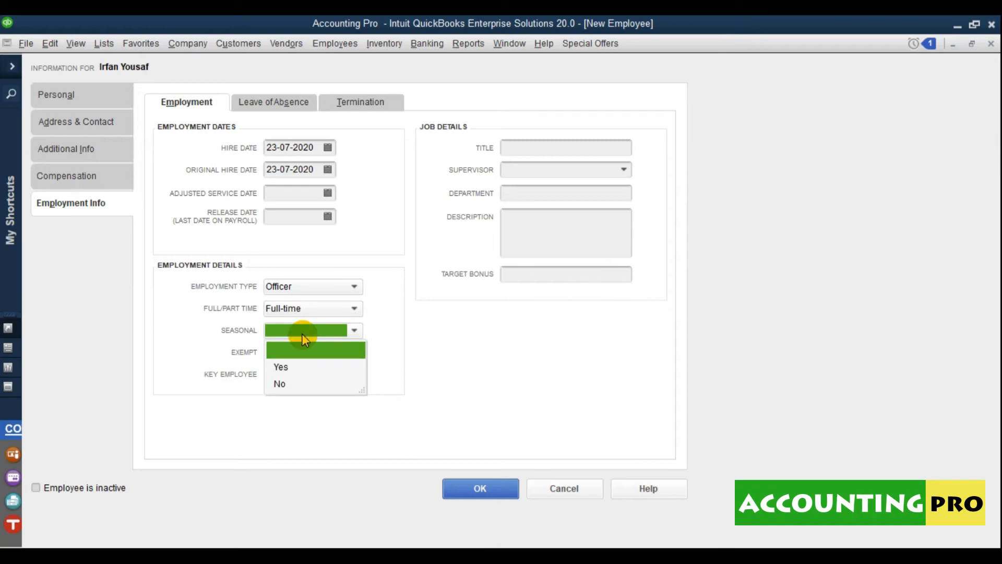
pyautogui.click(283, 384)
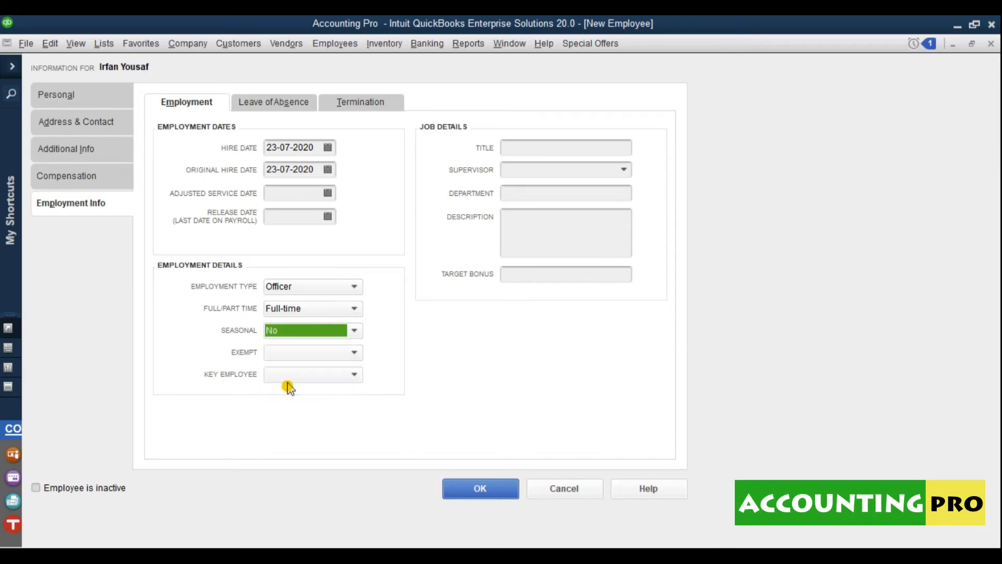
pyautogui.click(307, 354)
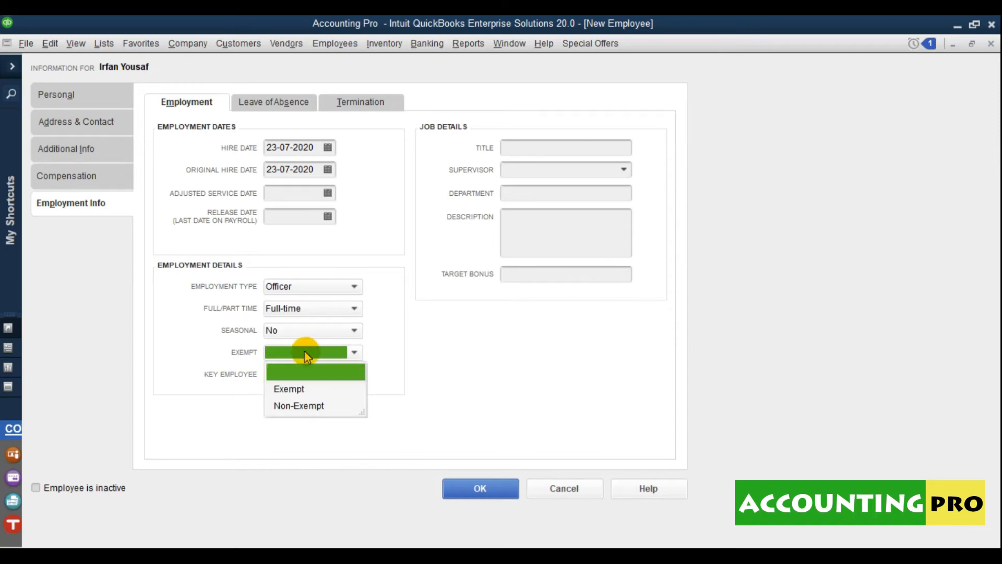
pyautogui.click(292, 405)
pyautogui.click(290, 376)
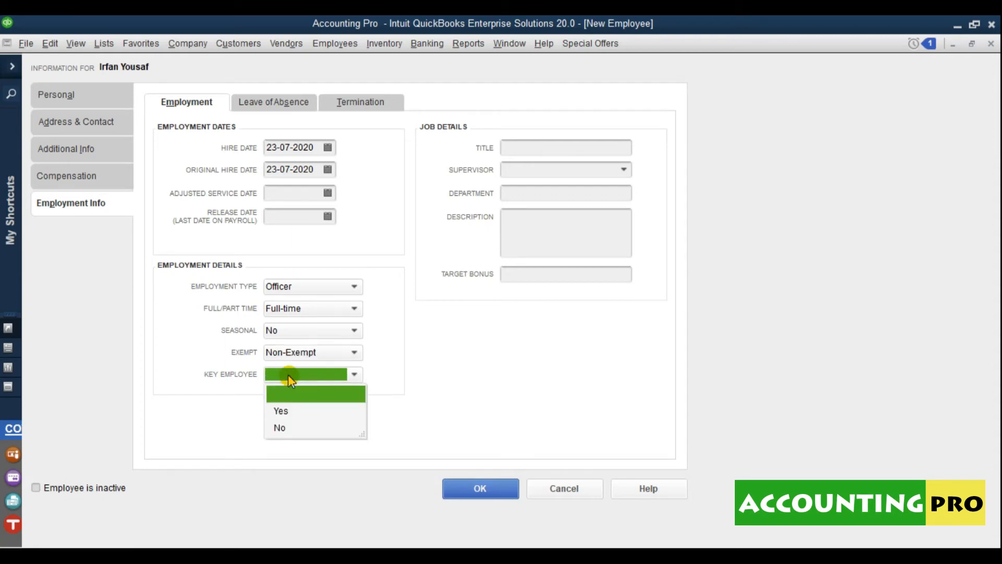
pyautogui.click(282, 406)
pyautogui.click(547, 148)
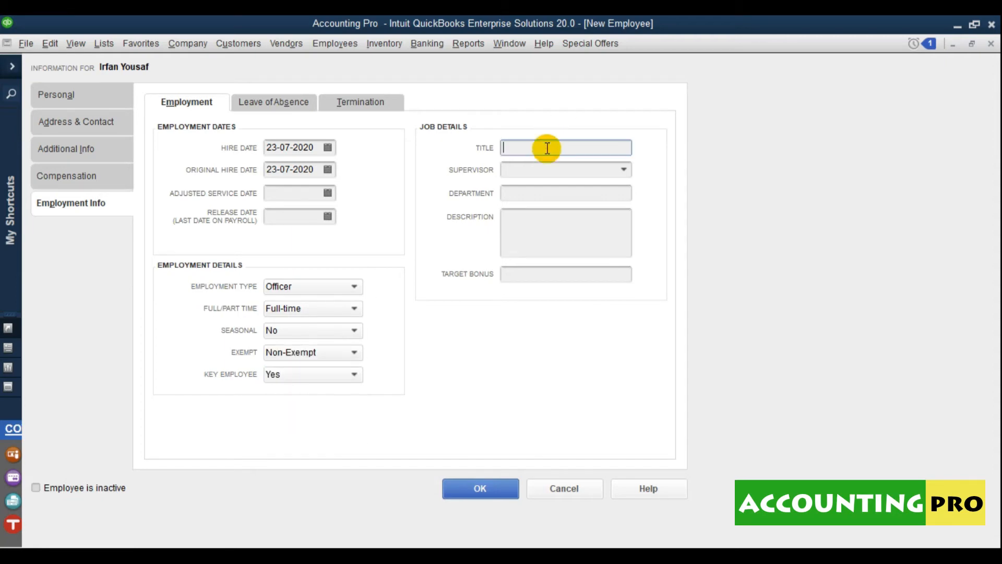
# - Enter the job title Finance Manager, leaving Supervisor unassigned
pyautogui.write('Finance Manager')
pyautogui.click(577, 169)
pyautogui.click(623, 170)
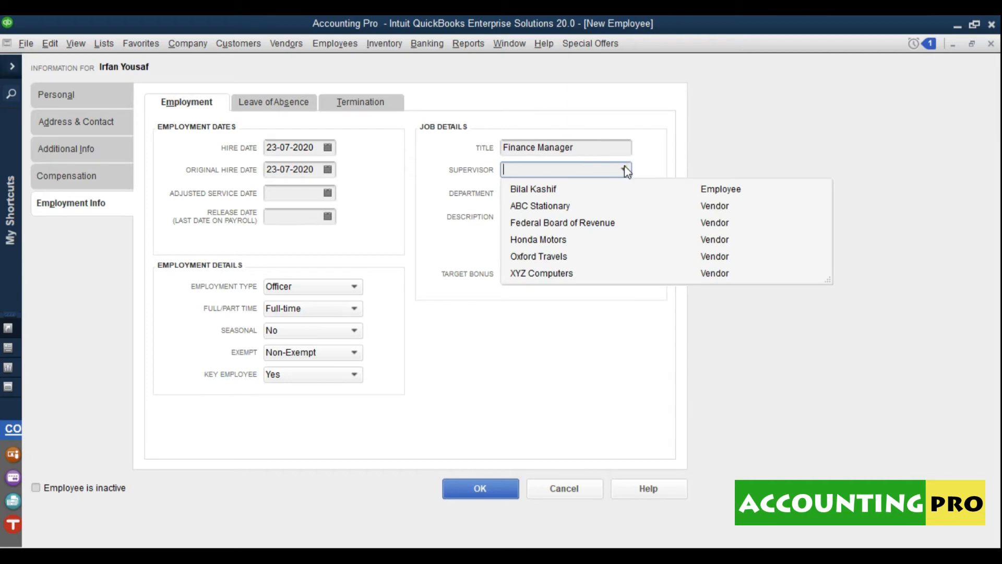
pyautogui.click(625, 169)
# - Set the department to Finance Department, then show the Leave of Absence page
pyautogui.click(609, 194)
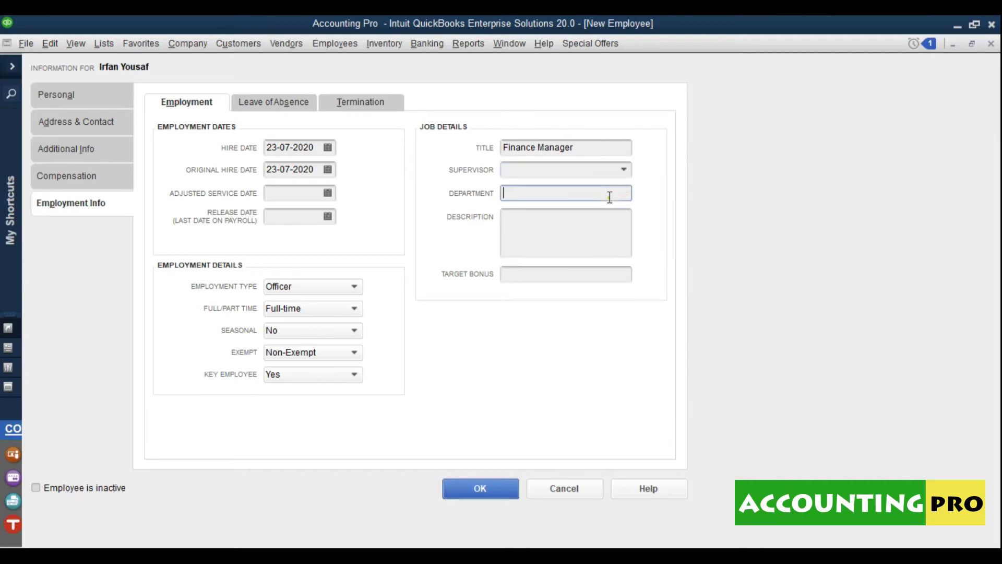
pyautogui.write('Finance Department')
pyautogui.click(570, 229)
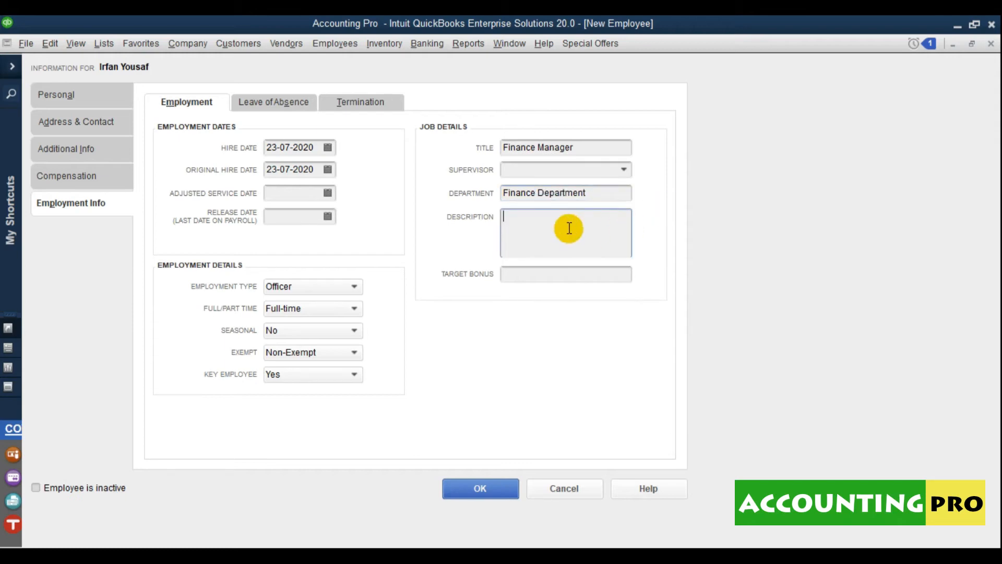
pyautogui.click(520, 274)
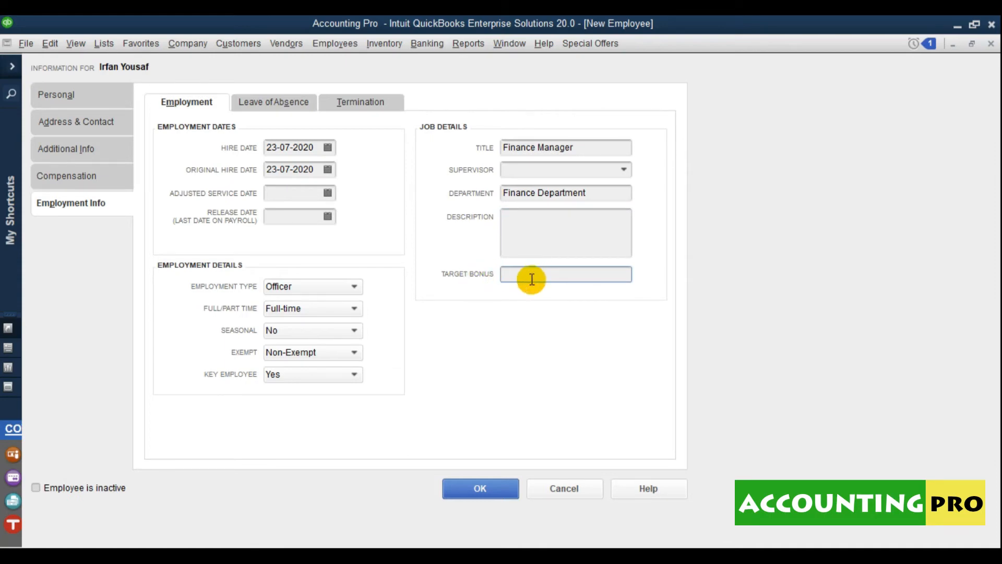
pyautogui.click(285, 99)
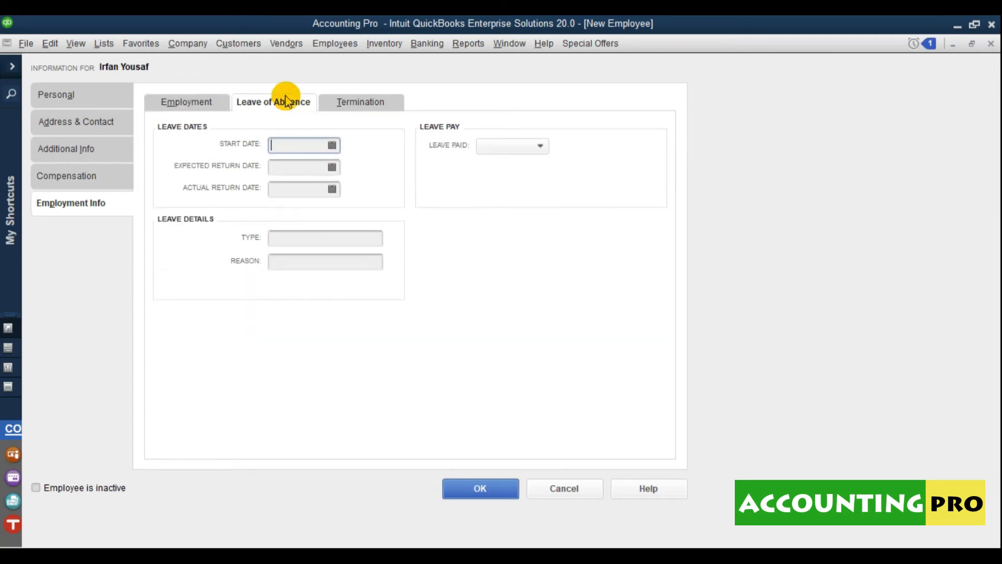
# - Pass over return dates, leave type, reason and Leave Paid blank, then show Termination
pyautogui.click(310, 166)
pyautogui.click(298, 189)
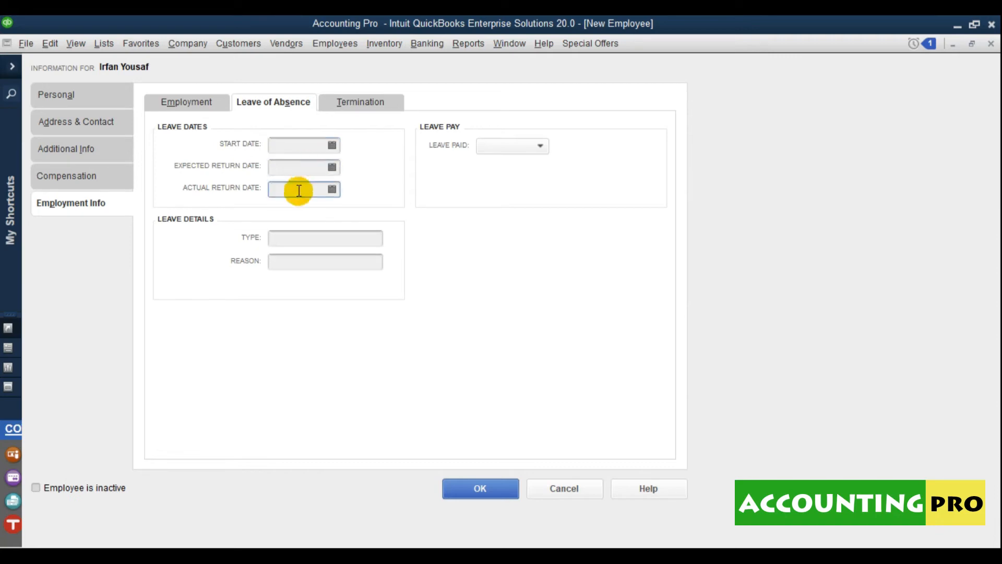
pyautogui.click(292, 241)
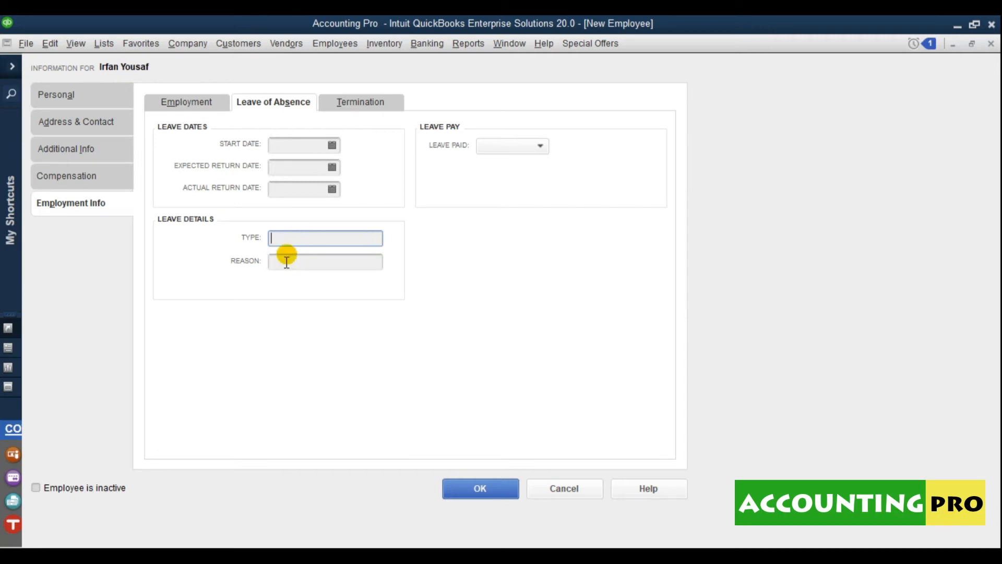
pyautogui.click(286, 261)
pyautogui.click(503, 147)
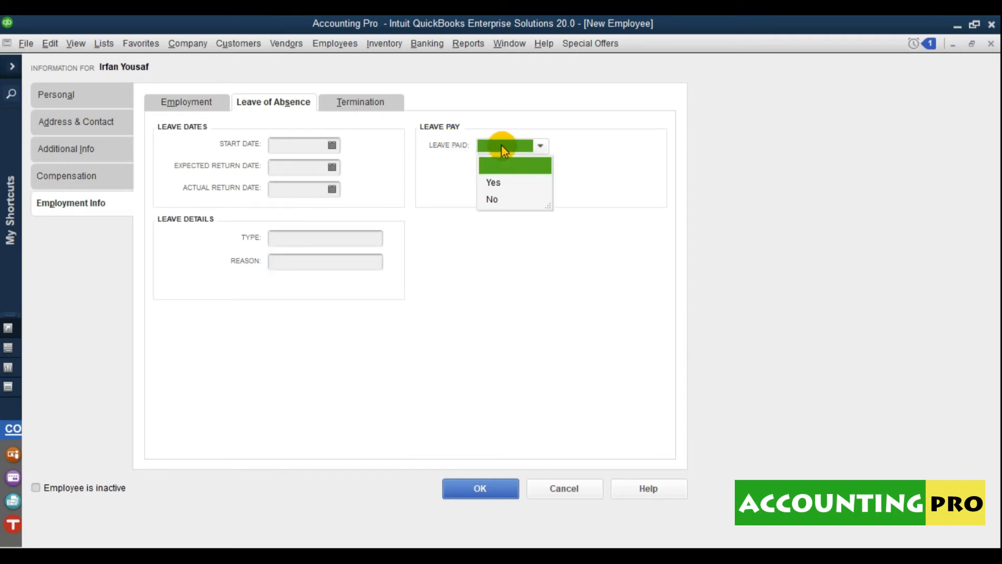
pyautogui.click(385, 104)
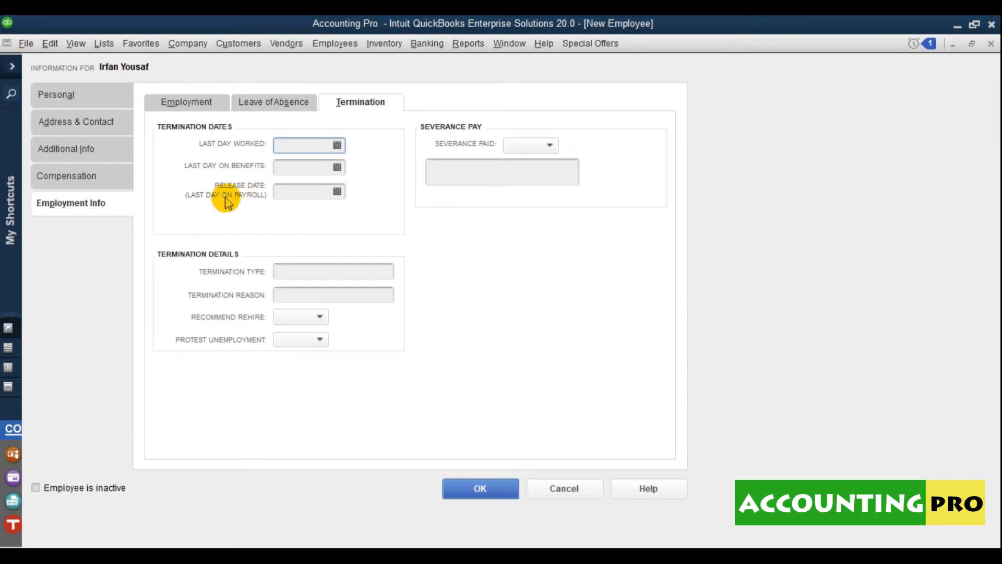
# - Leave termination type, reason, rehire, protest and severance blank, then save the employee with OK
pyautogui.click(308, 274)
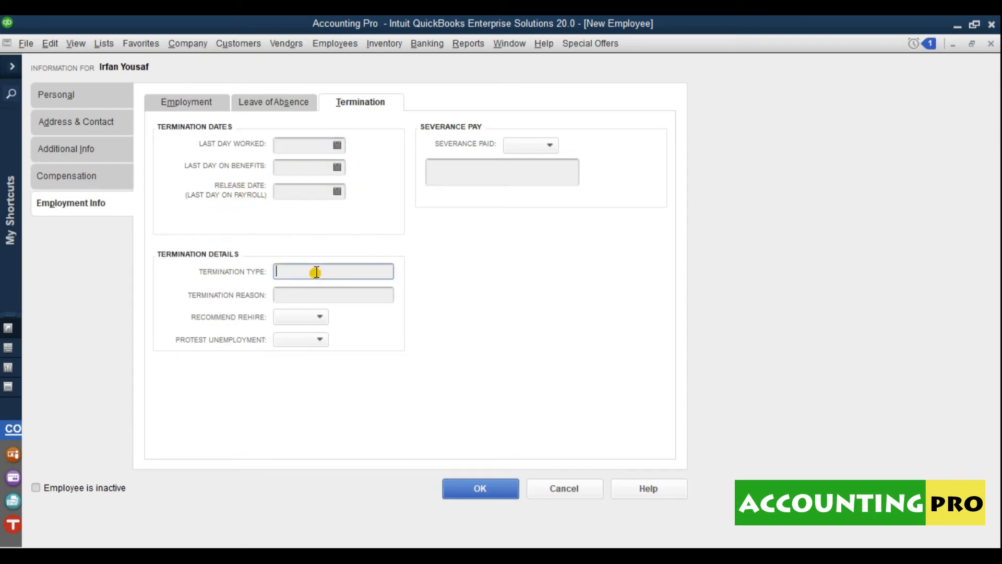
pyautogui.click(292, 294)
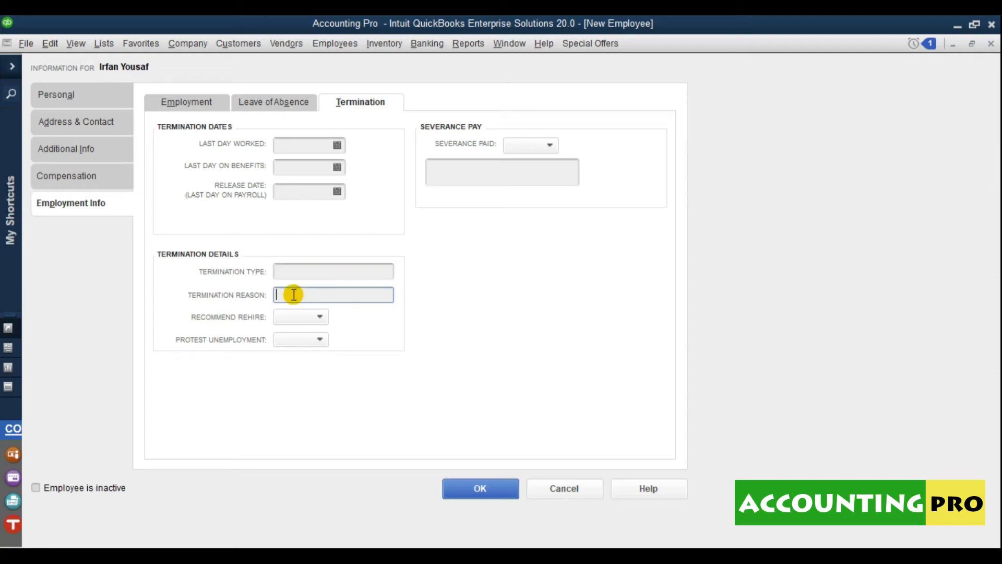
pyautogui.click(294, 317)
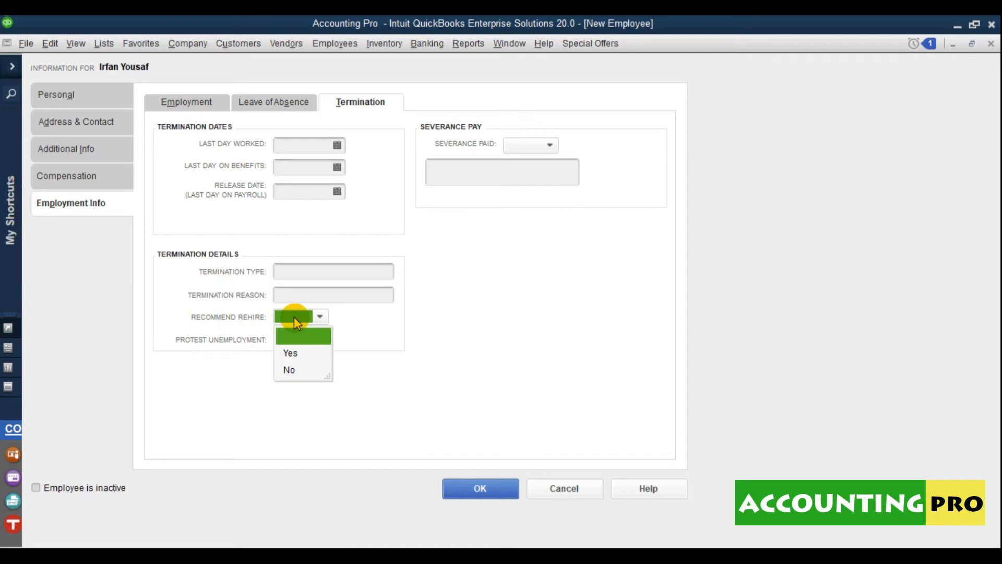
pyautogui.click(224, 351)
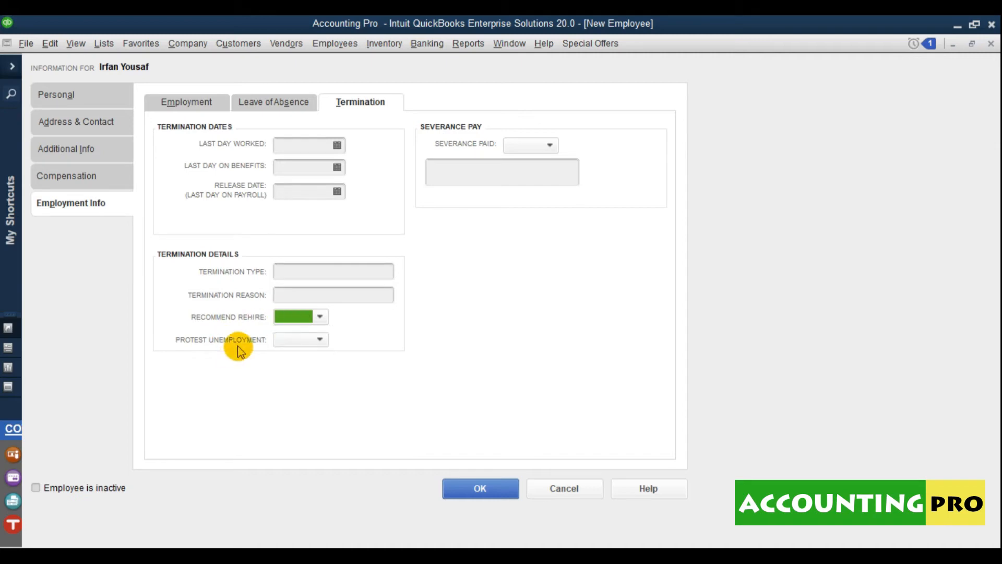
pyautogui.click(295, 340)
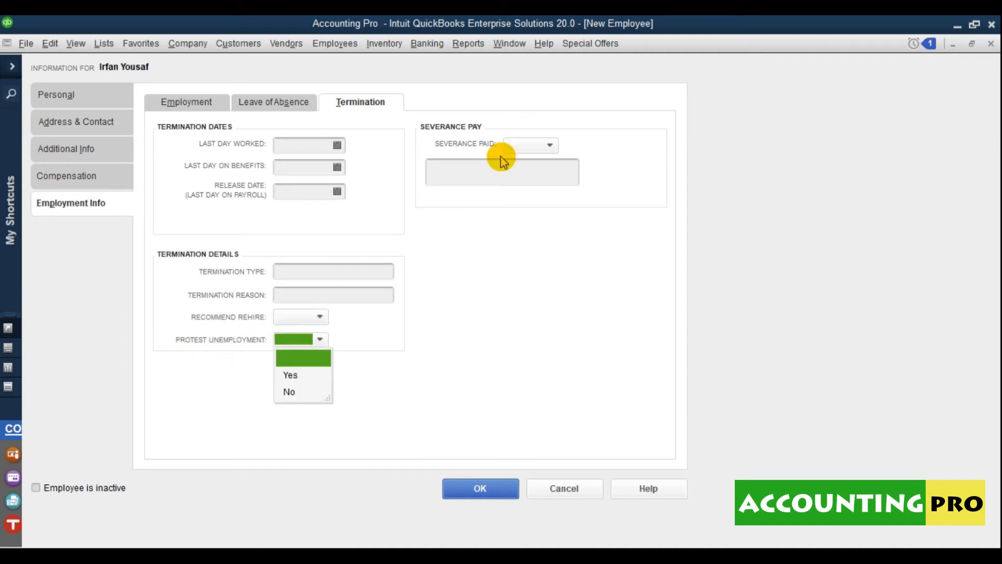
pyautogui.click(471, 134)
pyautogui.click(532, 148)
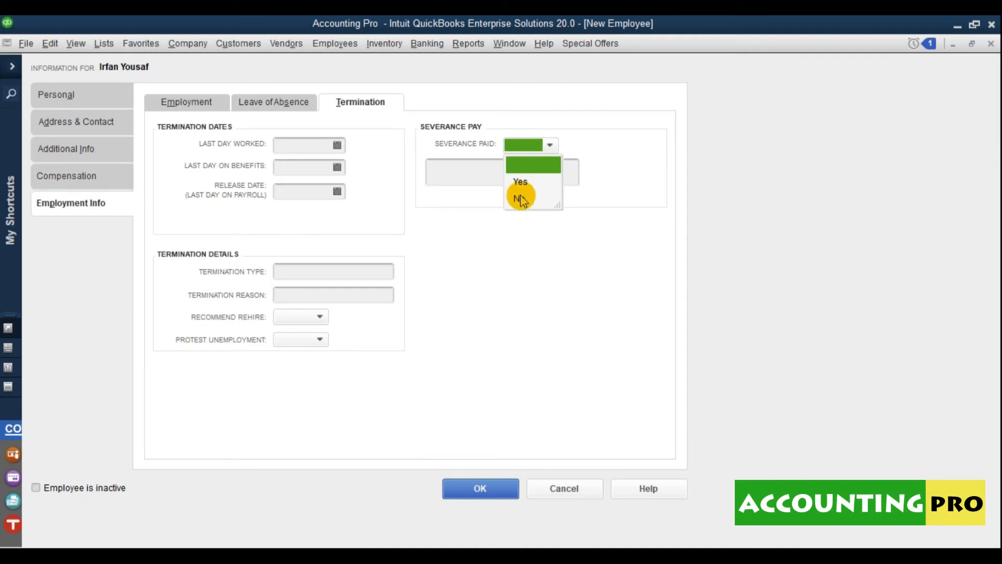
pyautogui.click(614, 209)
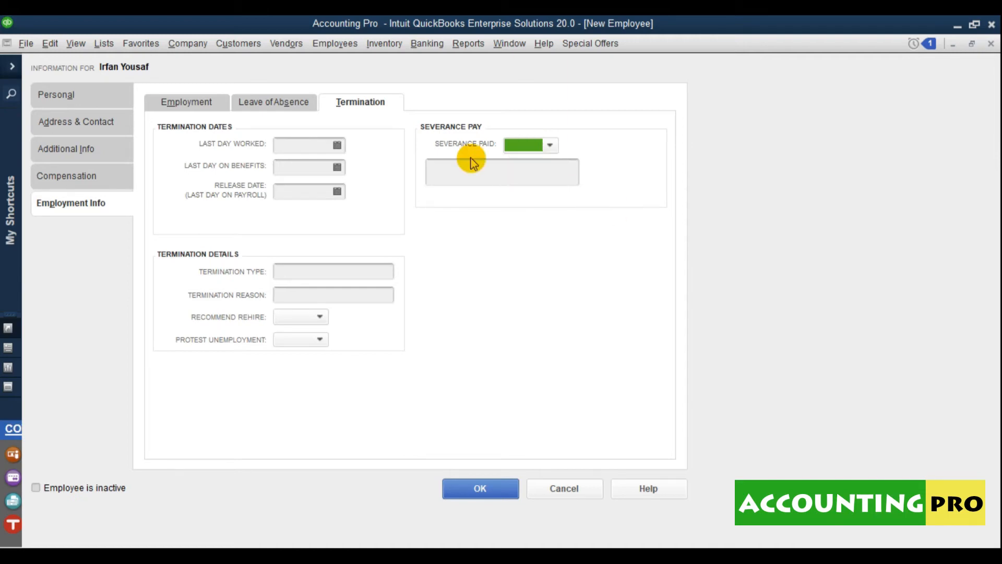
pyautogui.click(67, 96)
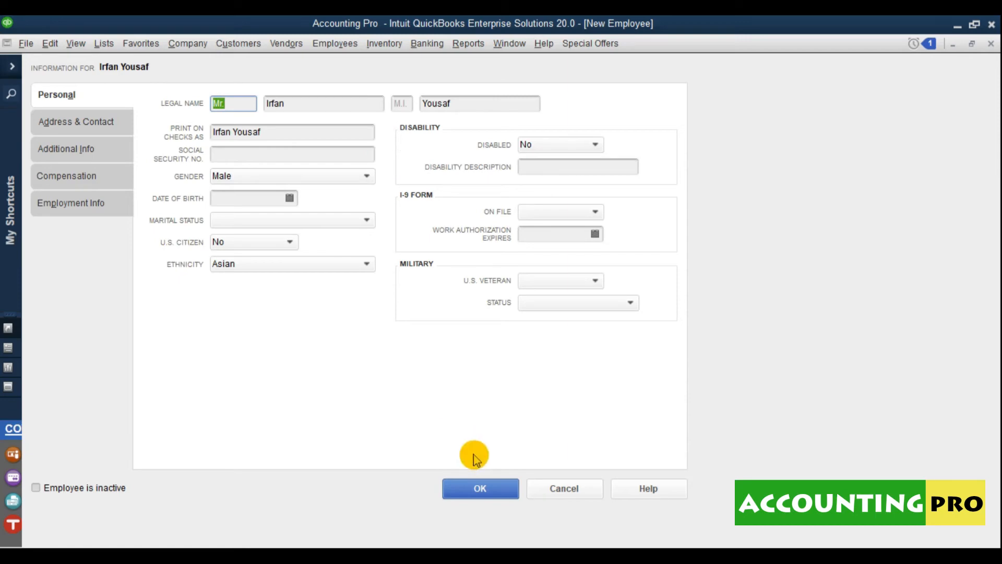
pyautogui.click(485, 489)
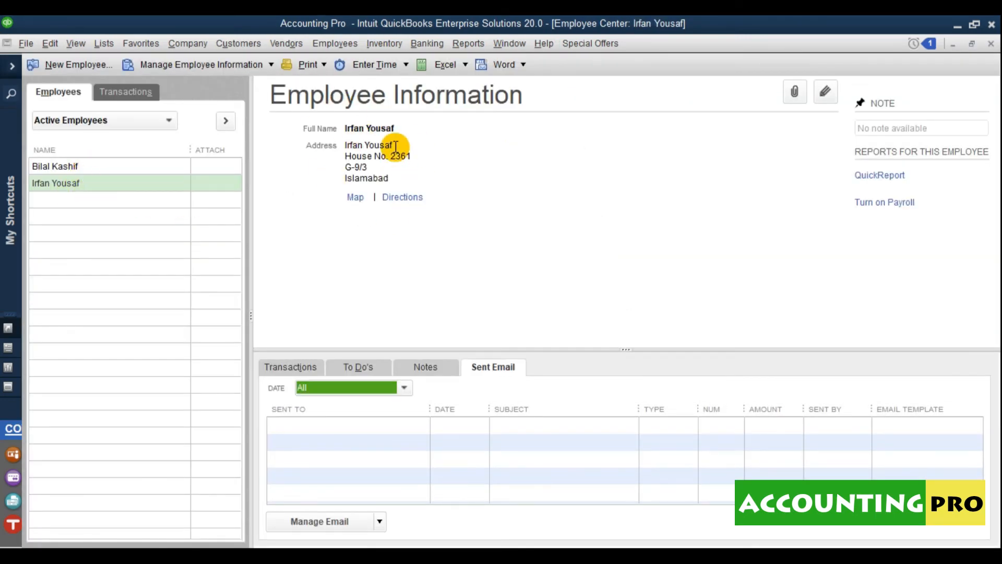
pyautogui.click(791, 96)
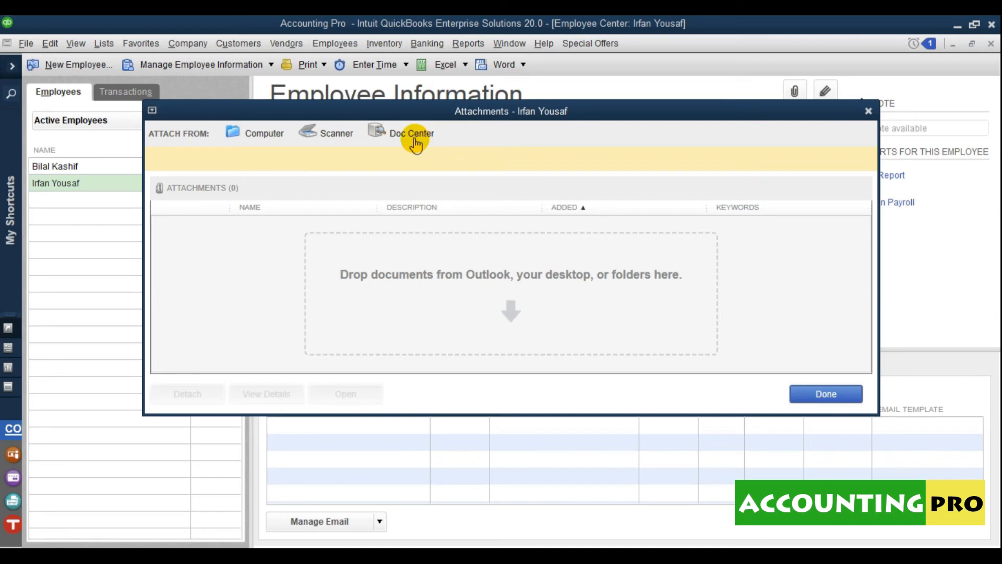
pyautogui.click(820, 394)
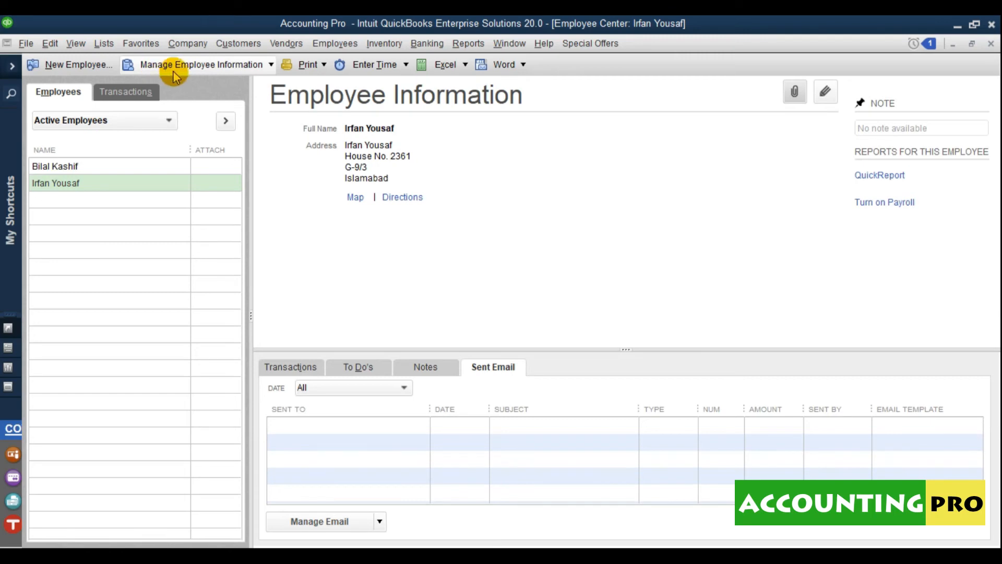
# - Start a new sales rep for the new employee, then cancel and close the Sales Rep List
pyautogui.click(270, 67)
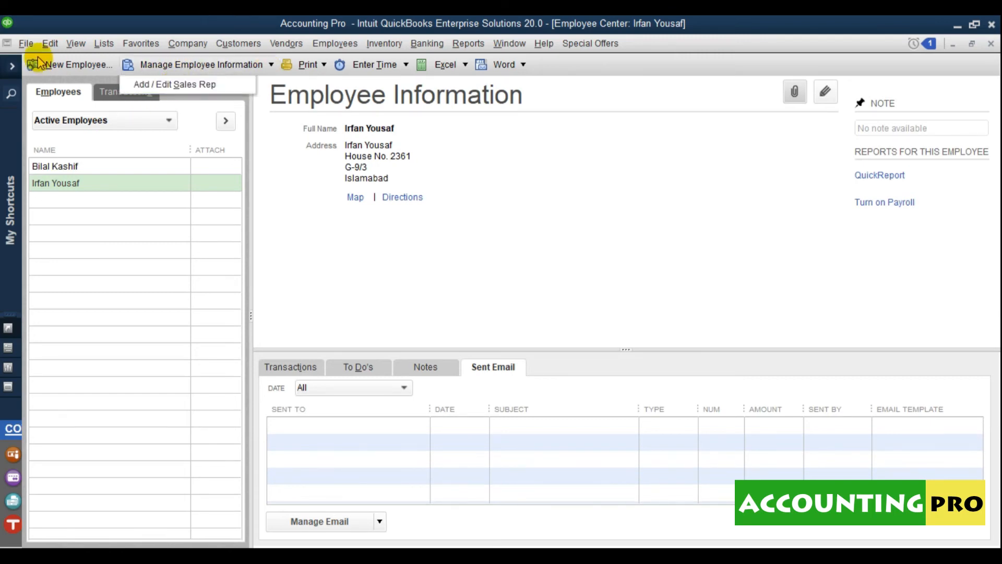
pyautogui.click(202, 88)
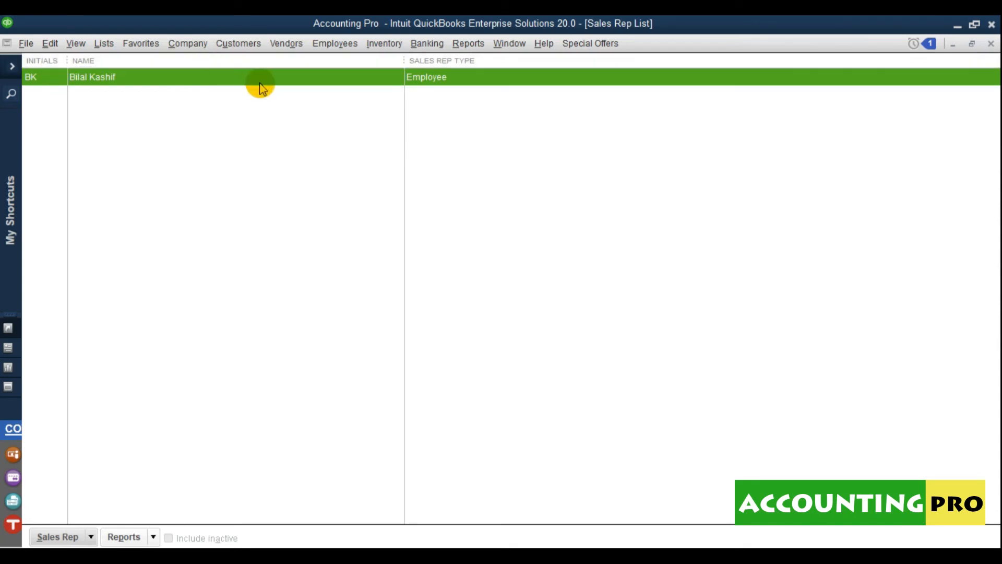
pyautogui.click(80, 537)
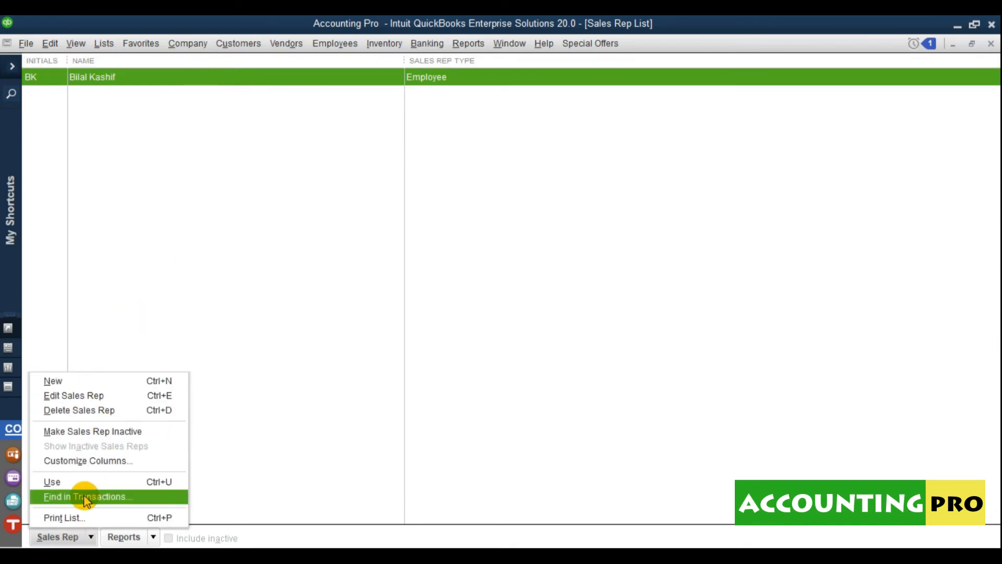
pyautogui.click(51, 380)
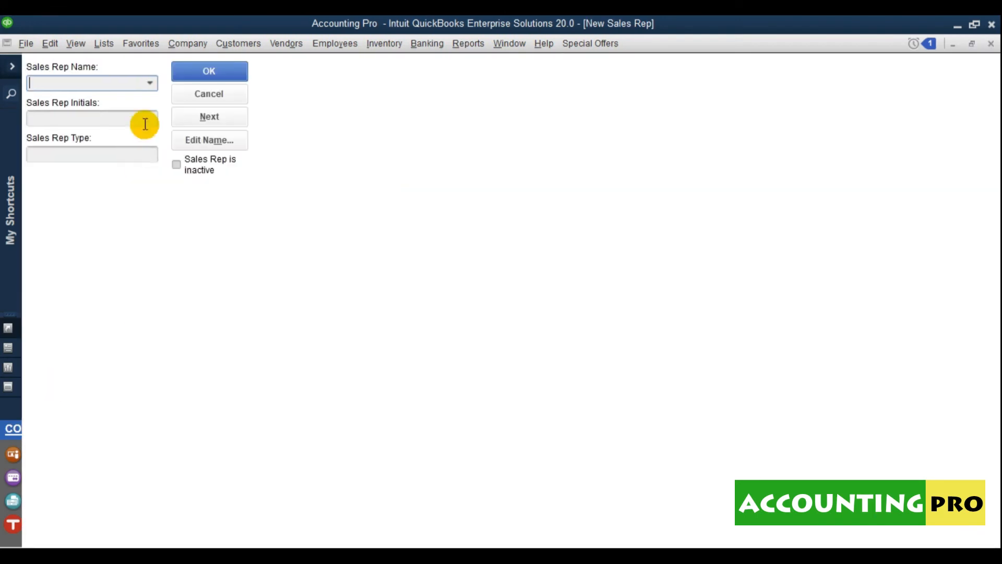
pyautogui.click(152, 84)
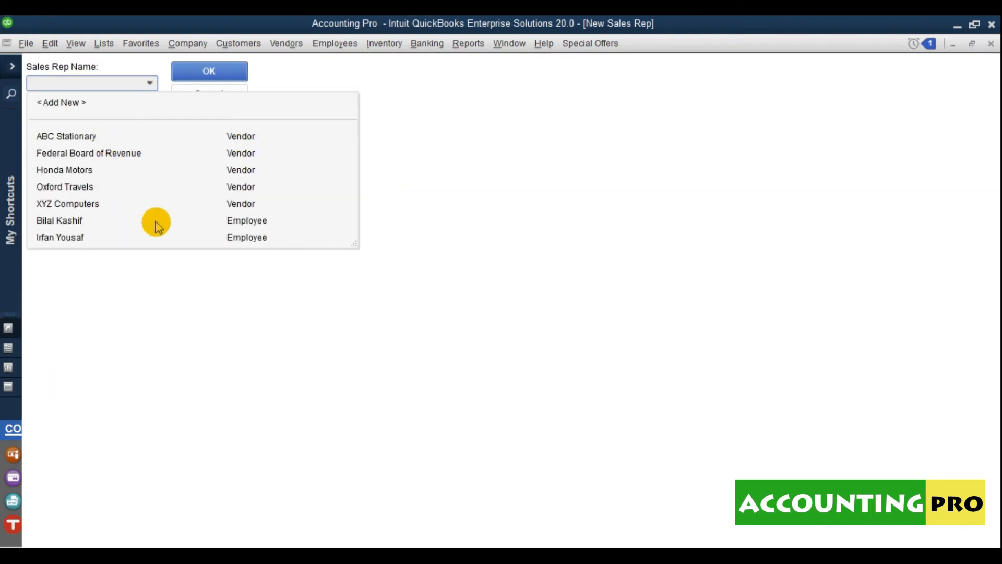
pyautogui.click(68, 237)
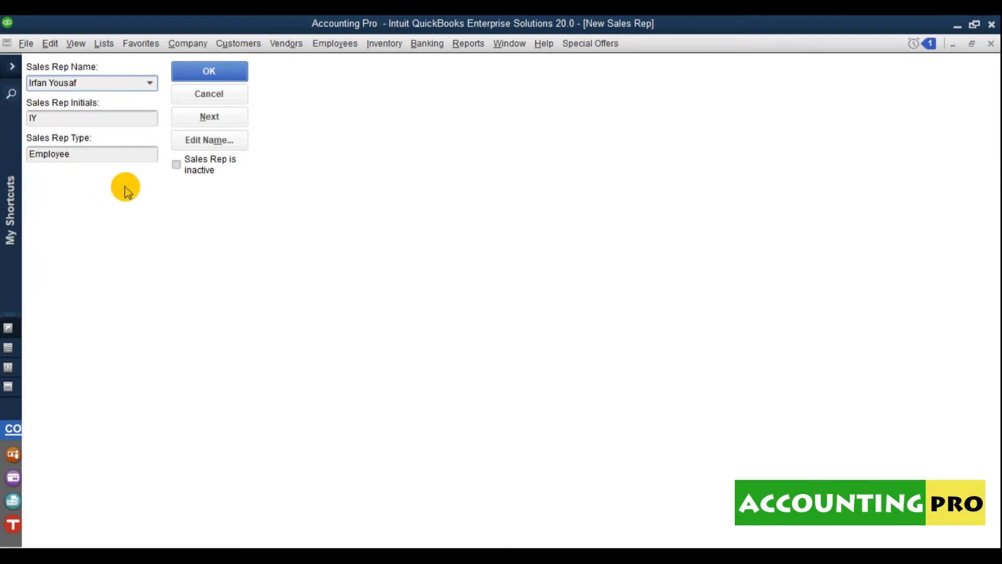
pyautogui.click(208, 96)
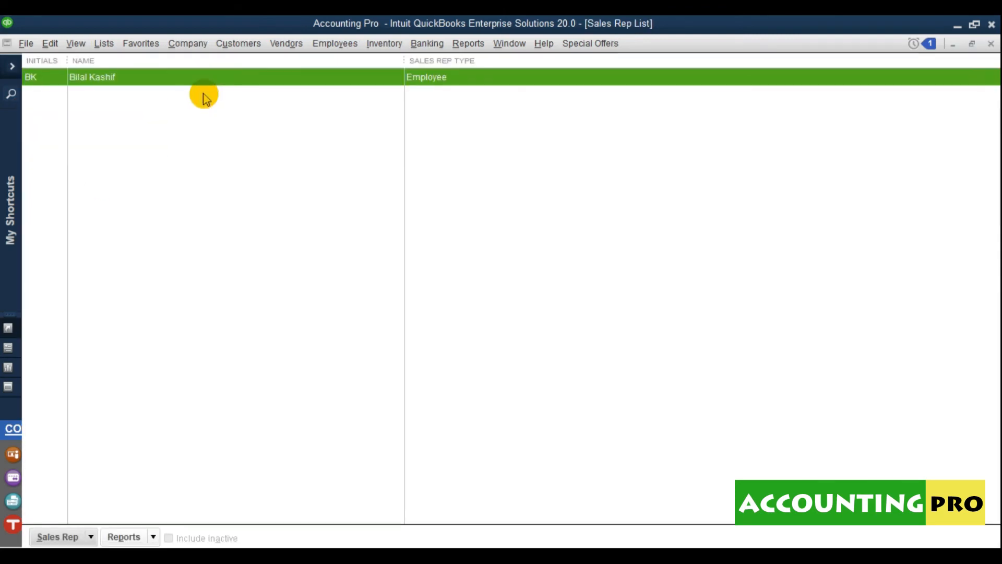
pyautogui.press('Escape')
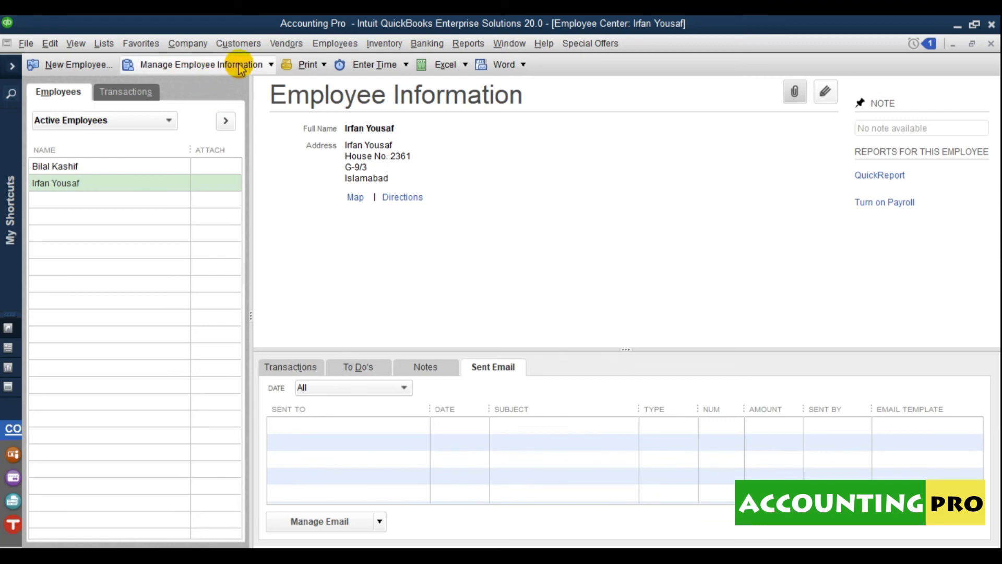
pyautogui.click(322, 64)
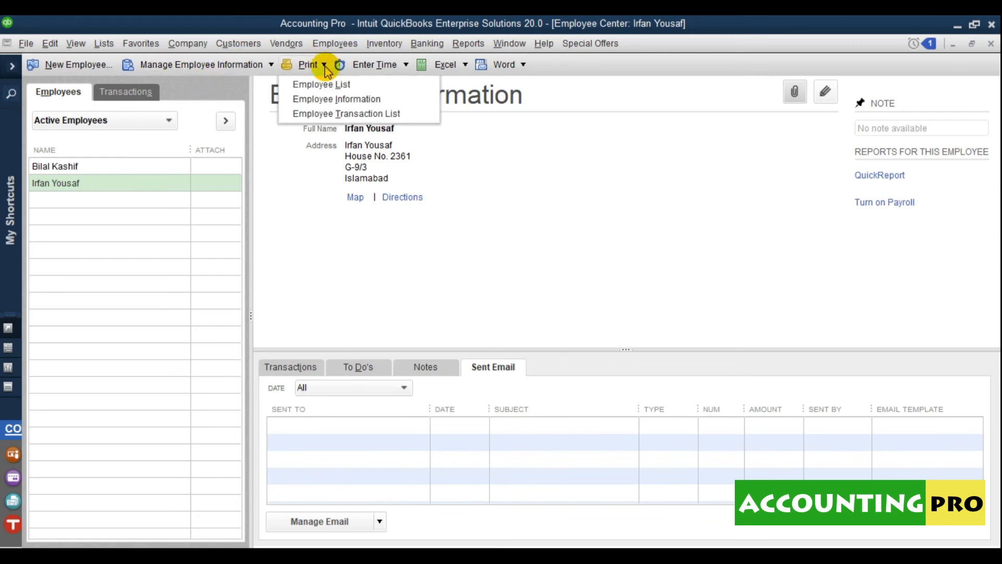
pyautogui.click(335, 102)
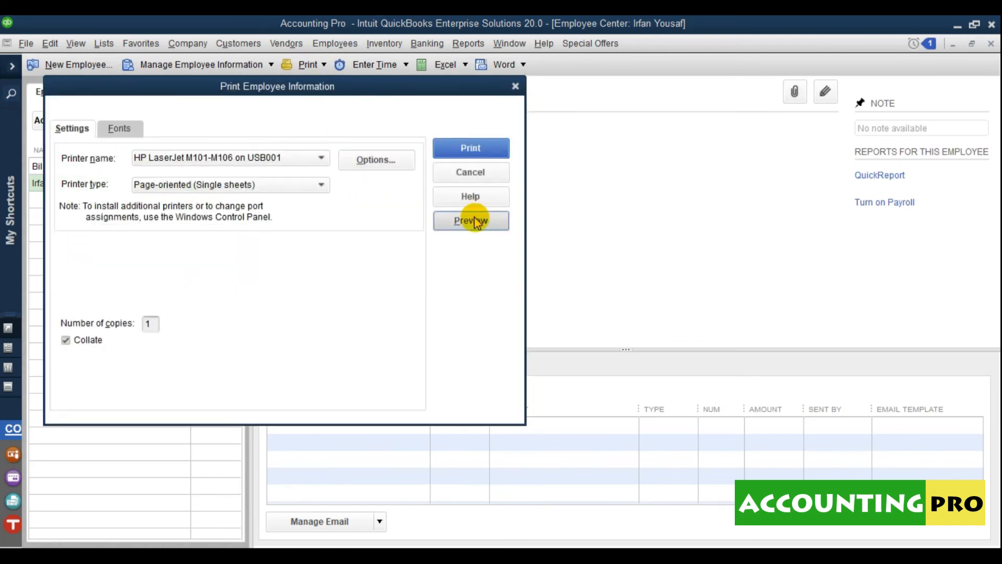
pyautogui.click(476, 222)
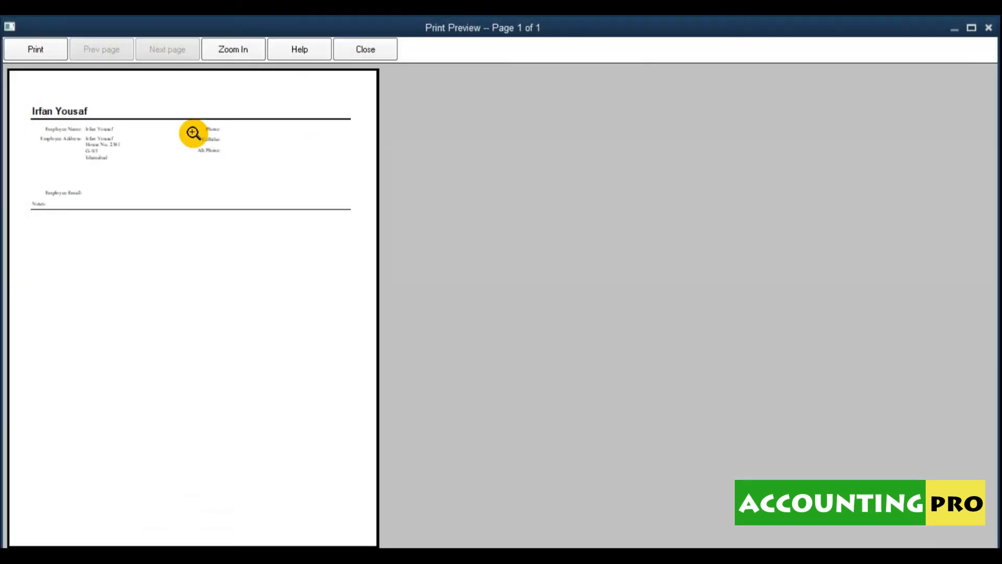
pyautogui.click(193, 133)
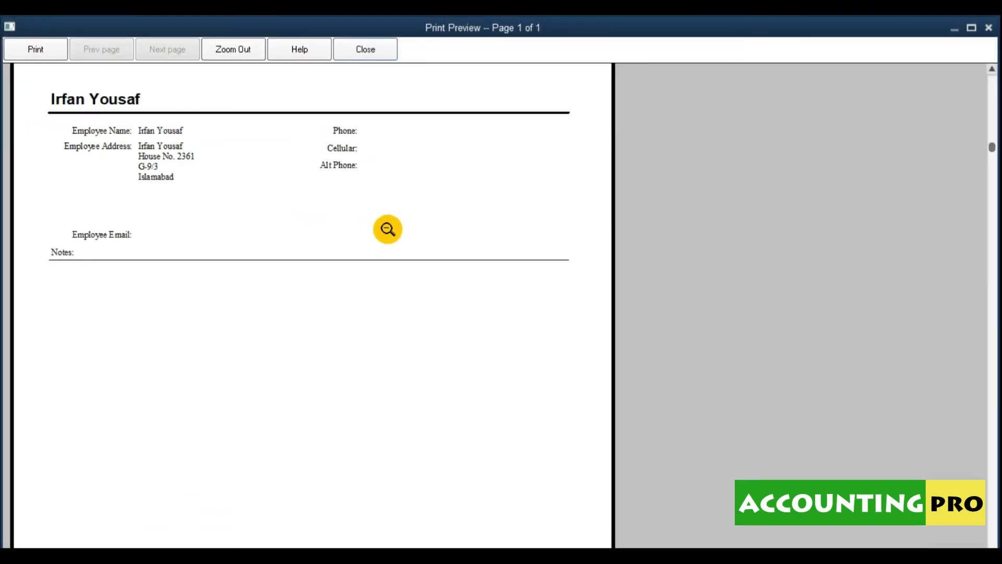
pyautogui.click(248, 201)
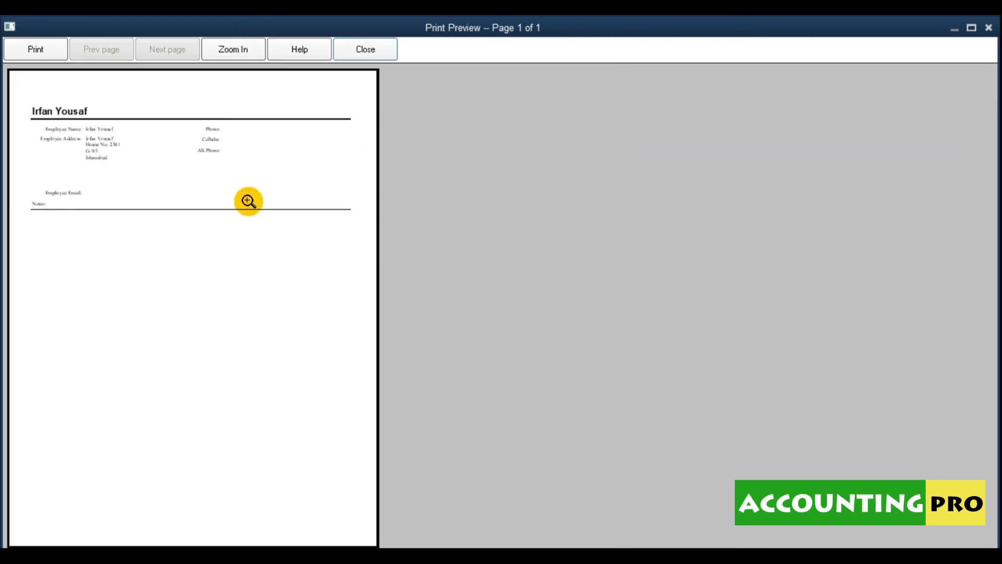
pyautogui.click(367, 50)
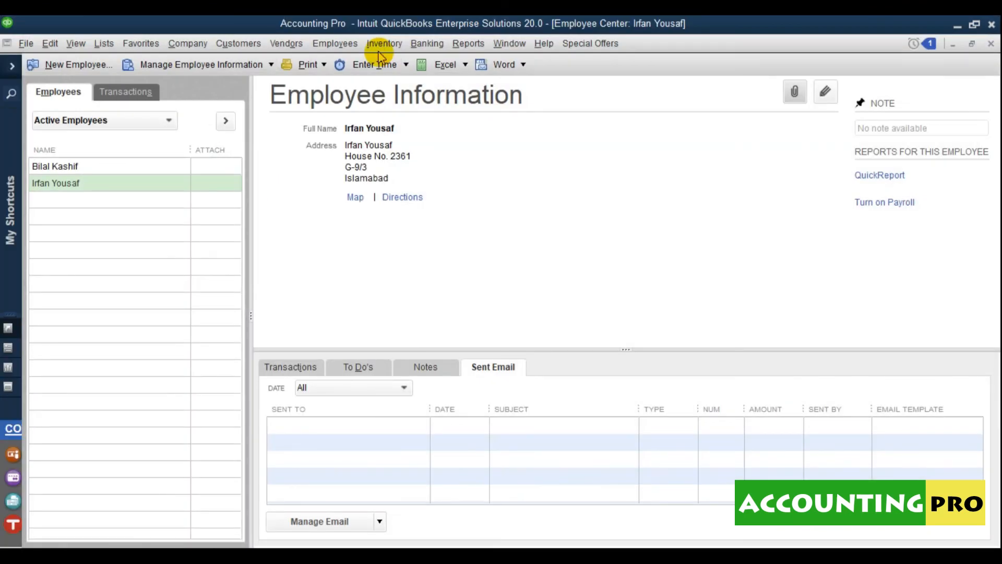
pyautogui.click(463, 167)
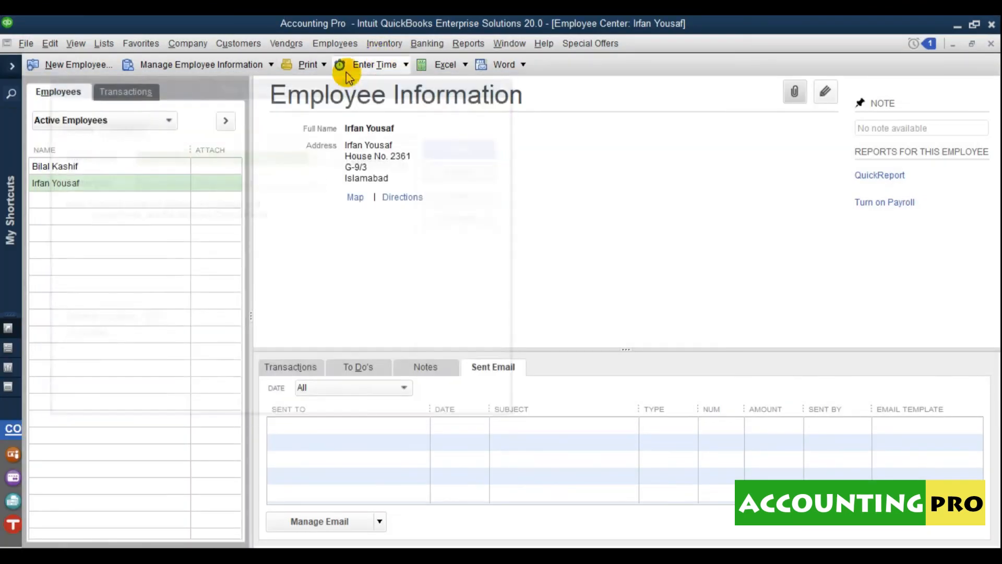
pyautogui.click(319, 65)
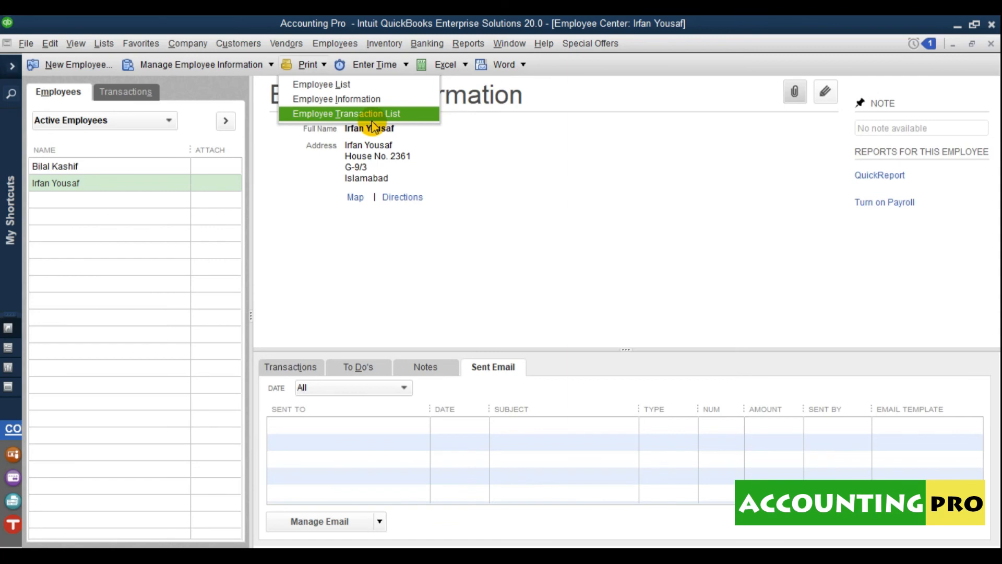
pyautogui.click(406, 65)
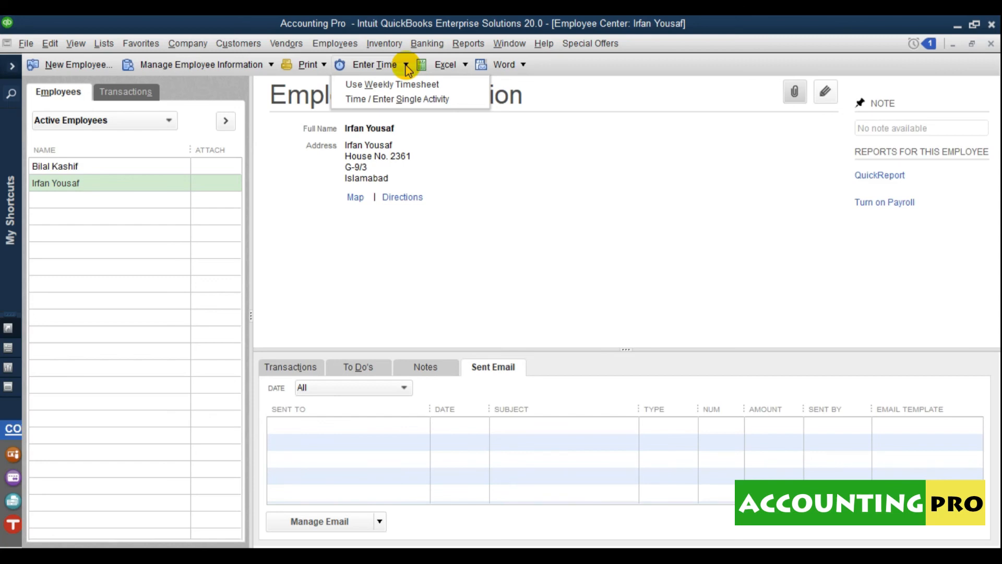
pyautogui.click(162, 182)
pyautogui.click(406, 66)
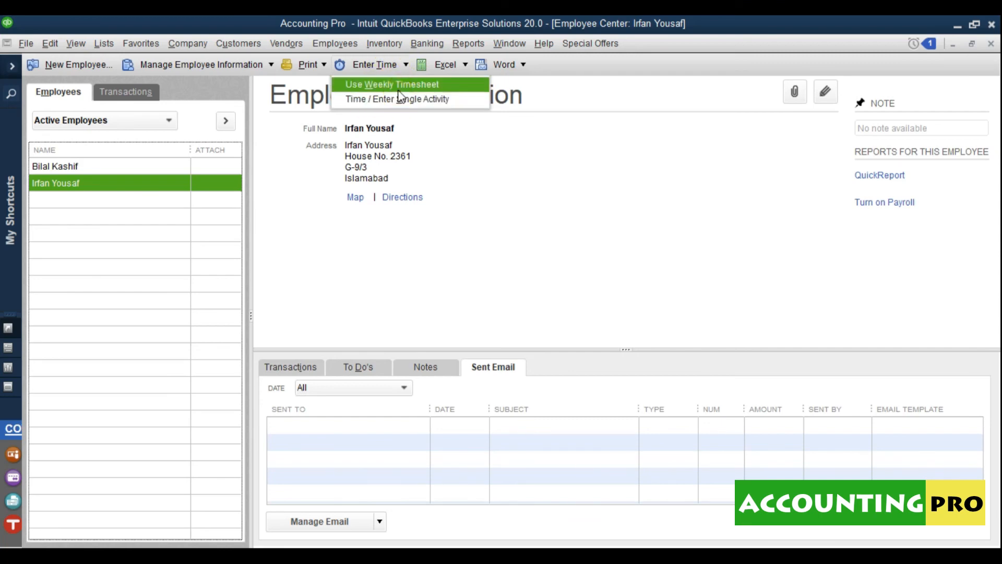
pyautogui.click(391, 85)
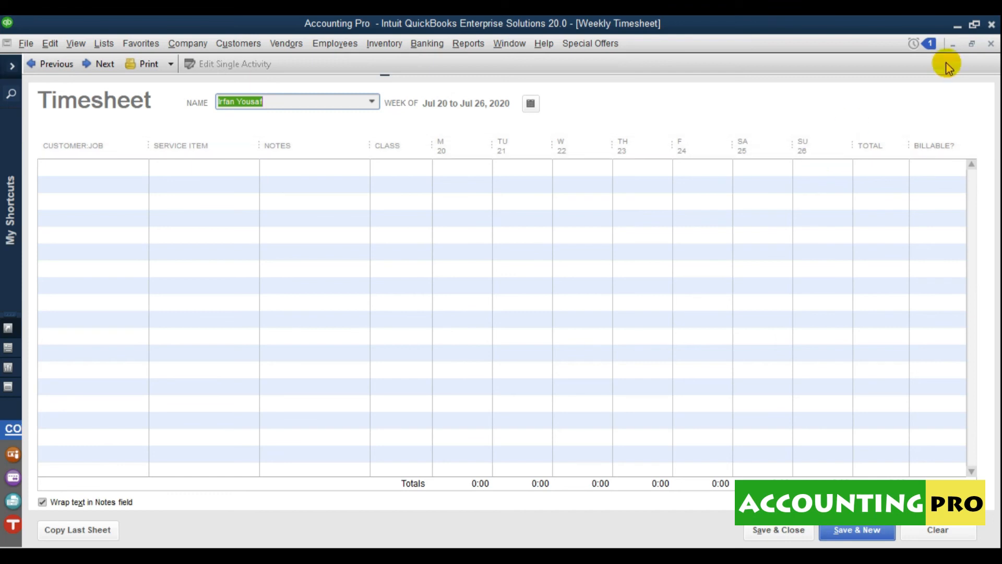
pyautogui.click(991, 44)
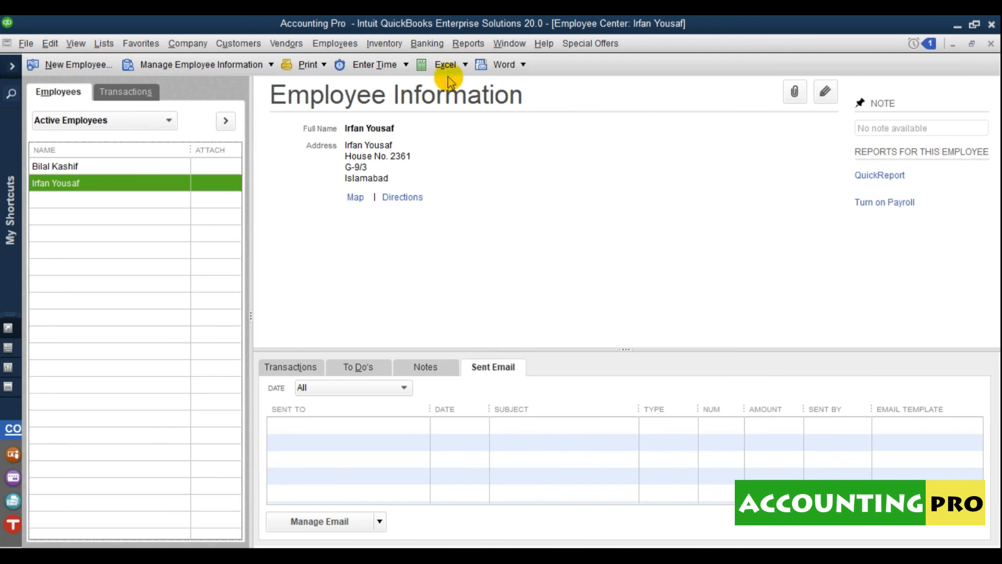
pyautogui.click(464, 65)
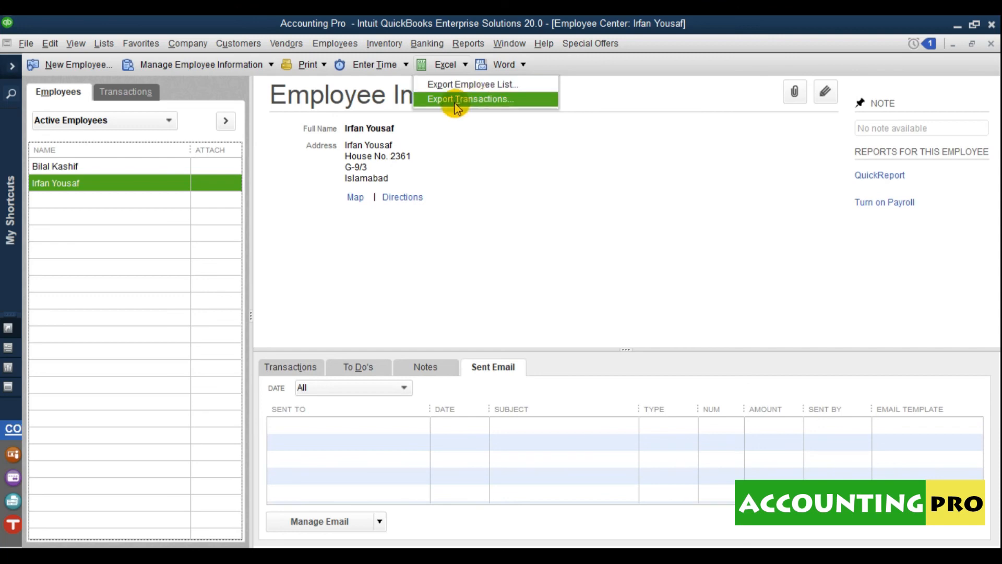
pyautogui.click(524, 65)
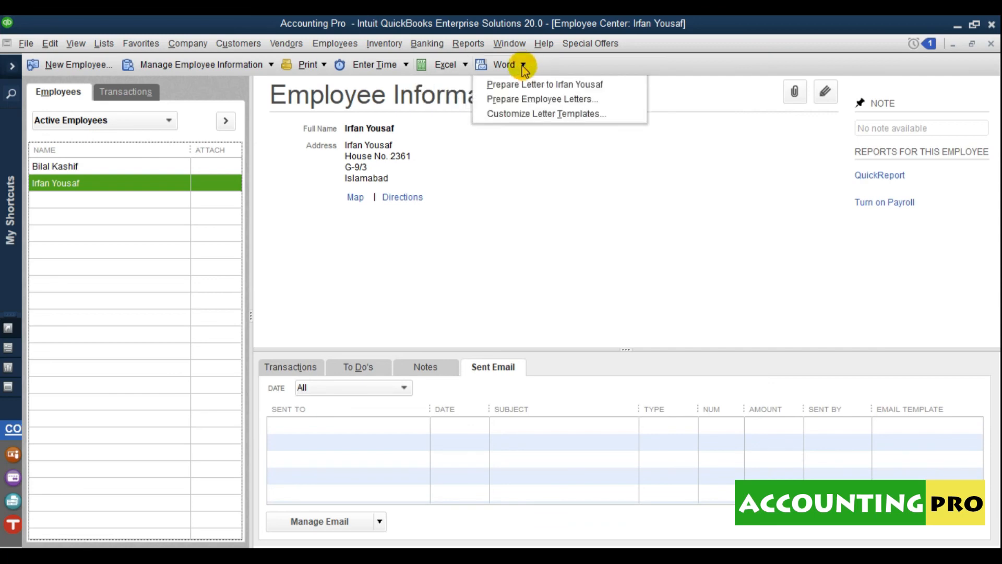
pyautogui.click(504, 88)
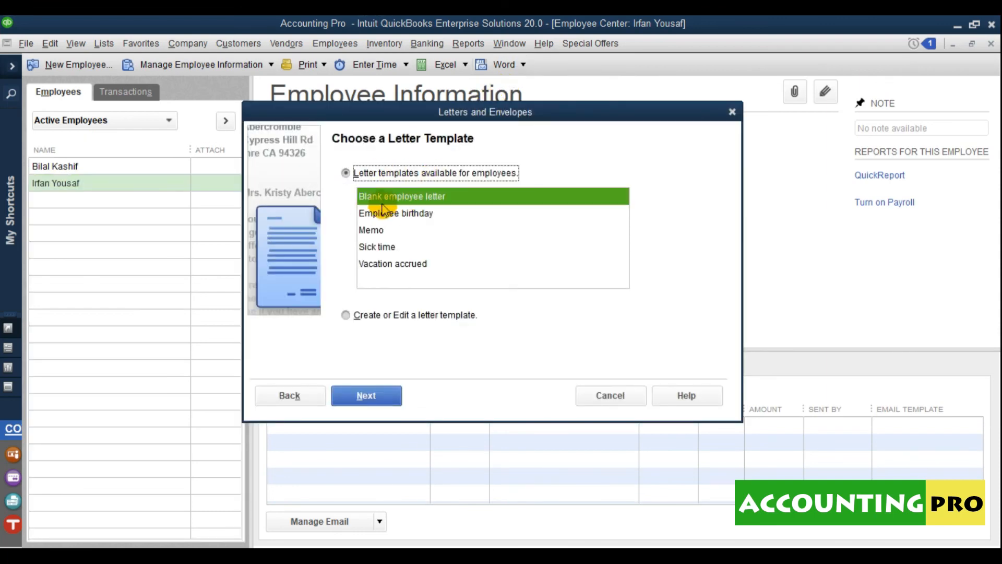
pyautogui.click(411, 216)
pyautogui.click(371, 231)
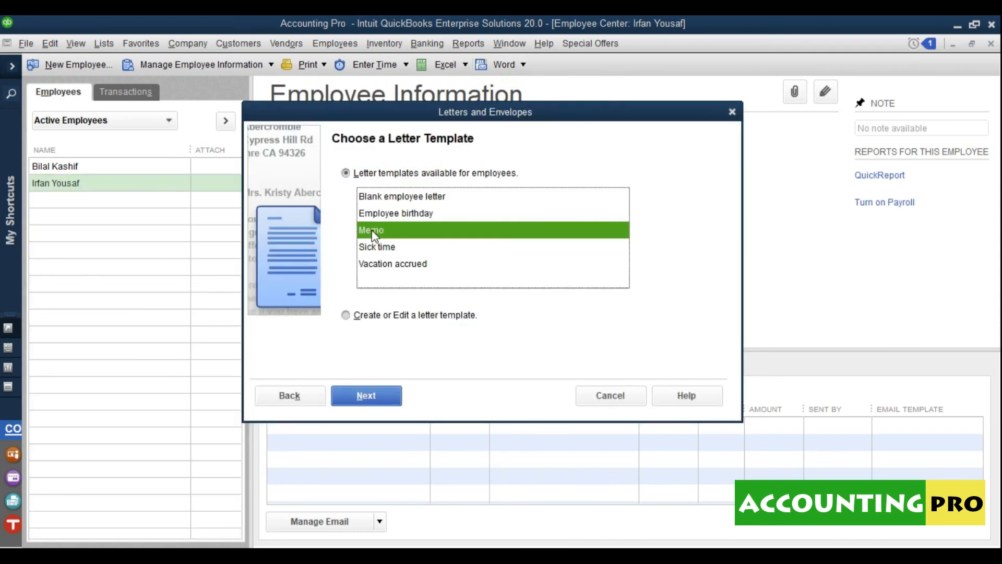
pyautogui.click(377, 248)
pyautogui.click(395, 267)
pyautogui.click(445, 282)
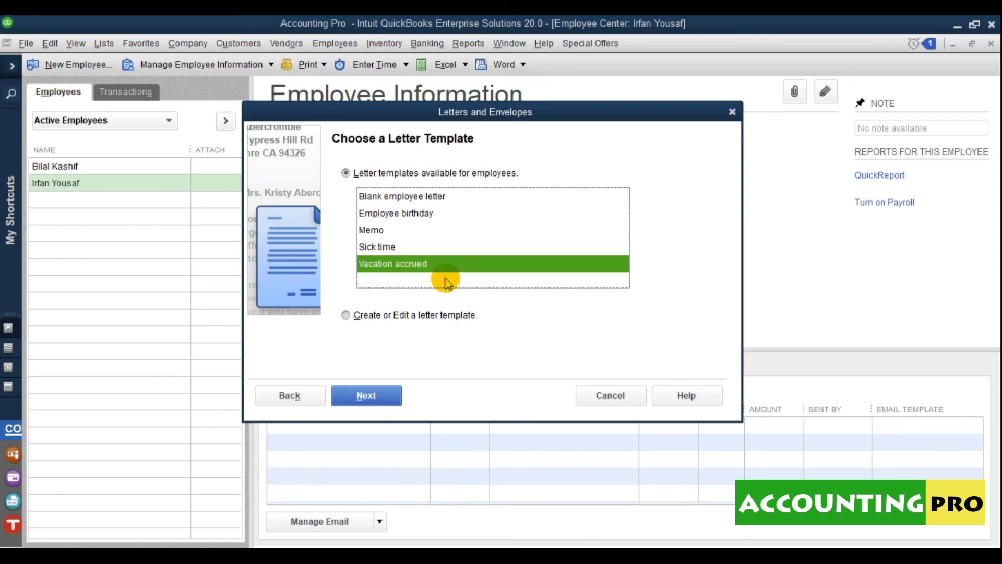
pyautogui.click(422, 316)
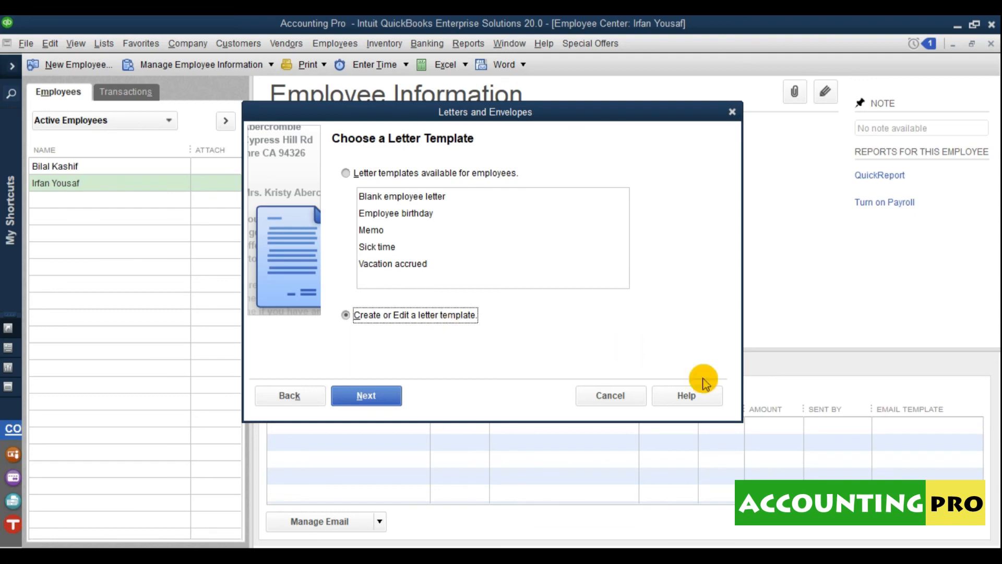
pyautogui.click(619, 397)
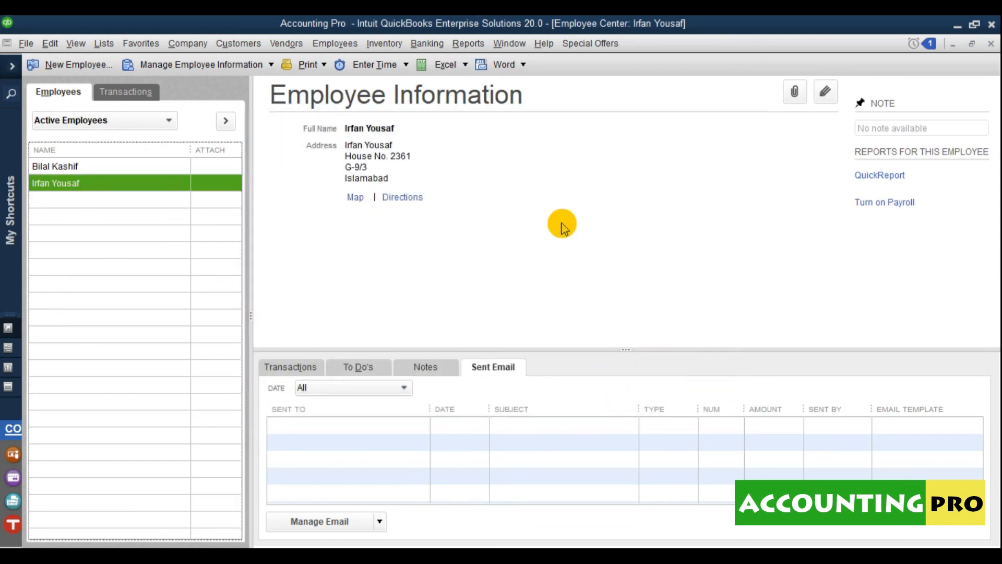